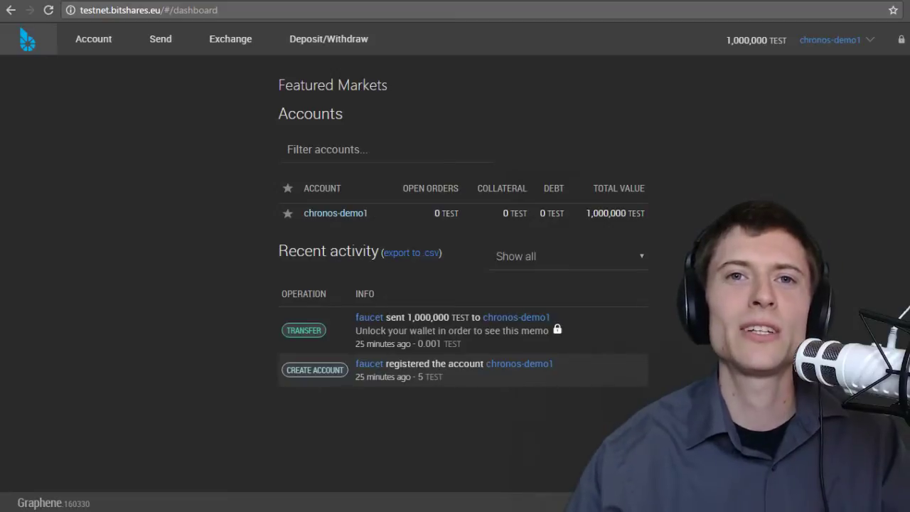
- Open the Create Asset form from the account's Advanced Features, Assets list
{"action": "double_click", "coordinate": [82, 14]}
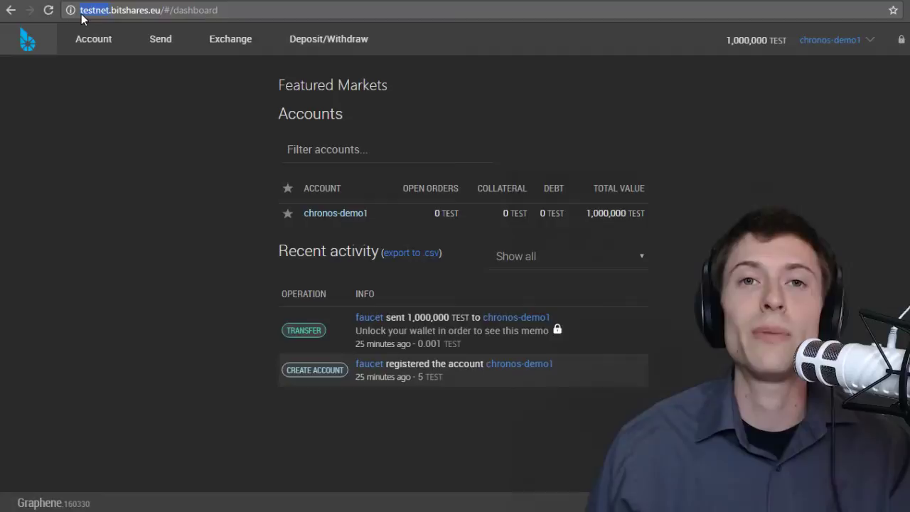
{"action": "left_click", "coordinate": [107, 43]}
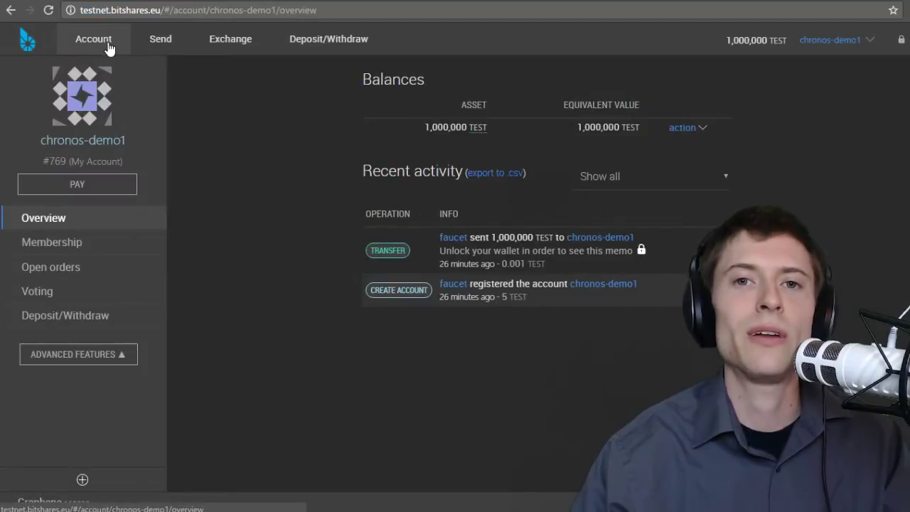
{"action": "left_click", "coordinate": [106, 361]}
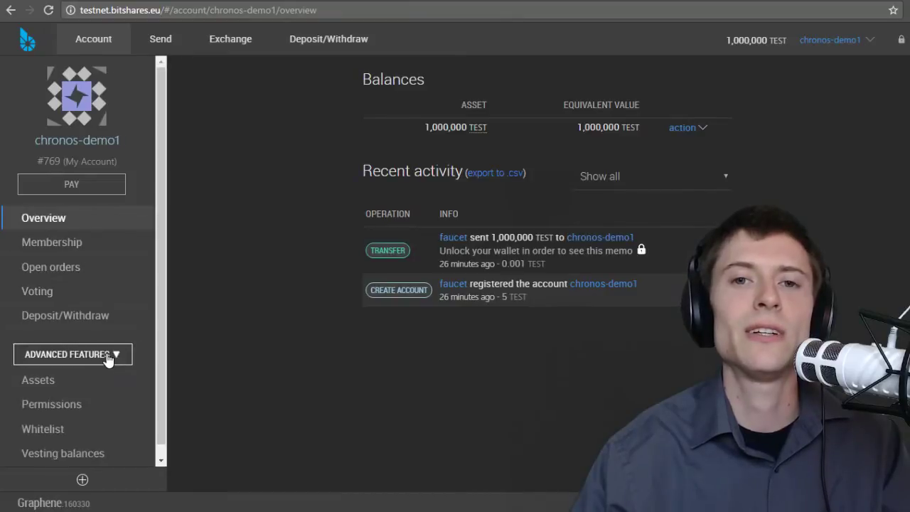
{"action": "left_click", "coordinate": [57, 384]}
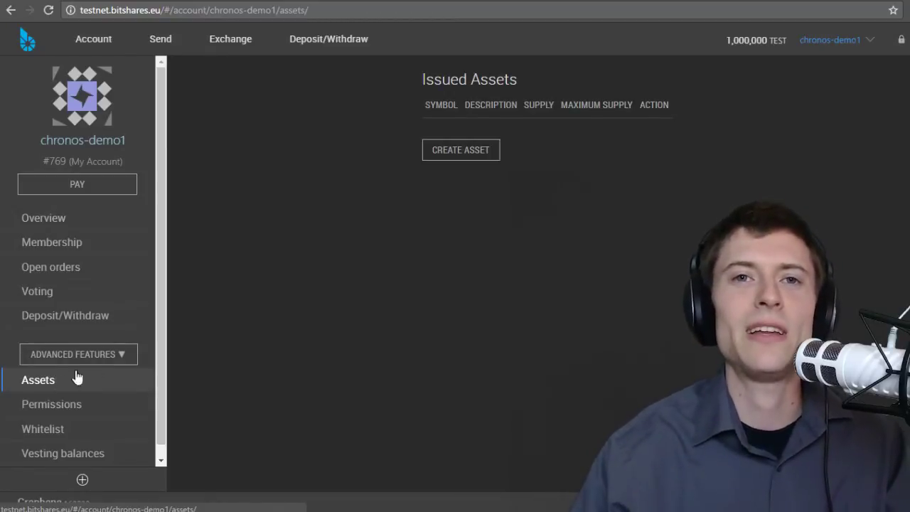
{"action": "left_click", "coordinate": [458, 153]}
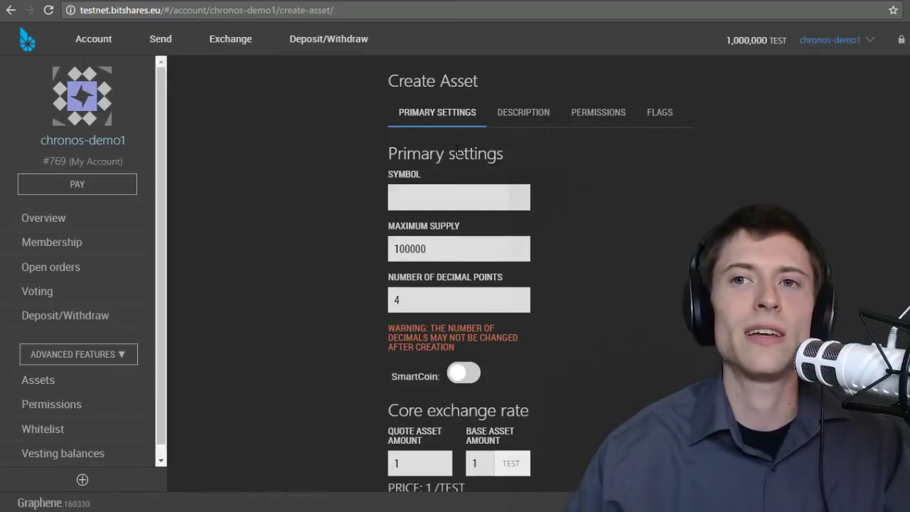
{"action": "left_click", "coordinate": [452, 192]}
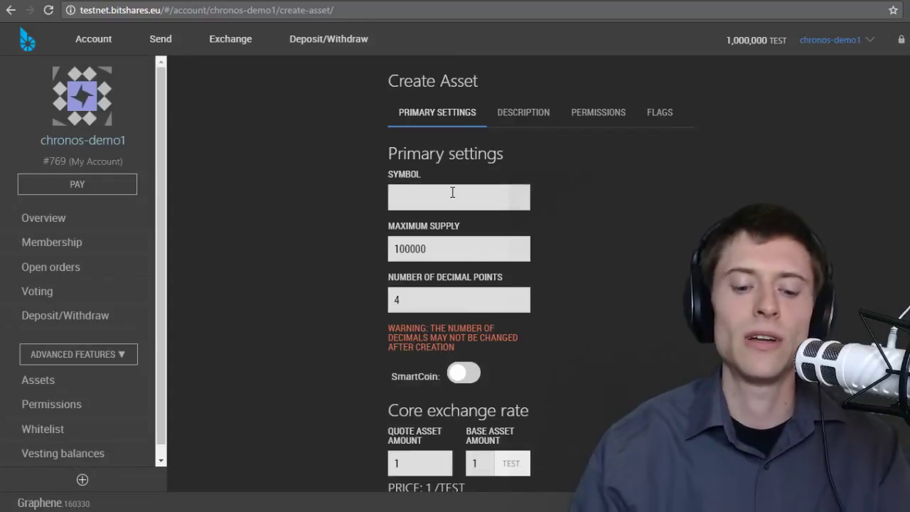
{"action": "type", "text": "CHRON"}
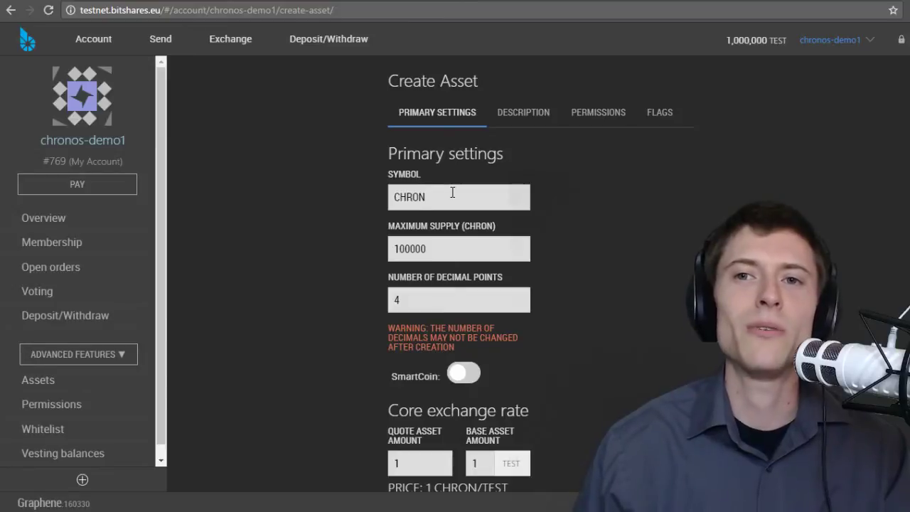
{"action": "left_click", "coordinate": [448, 246]}
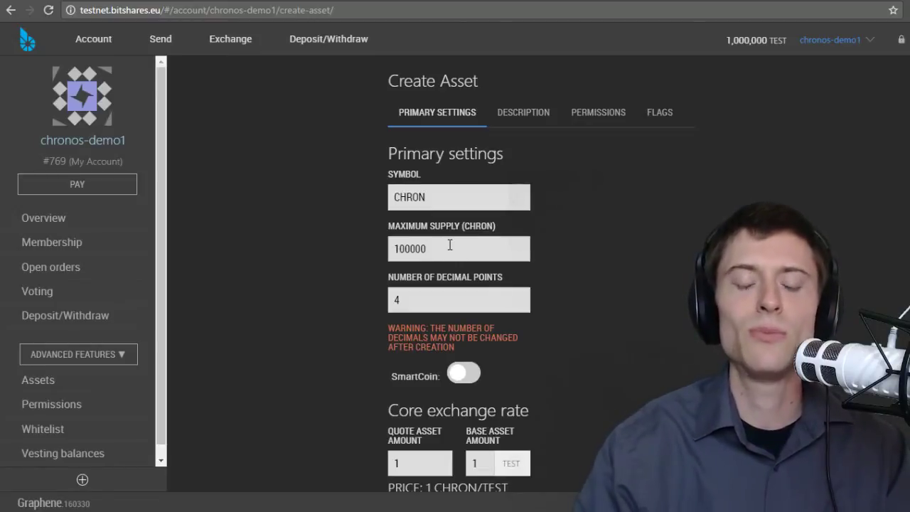
{"action": "type", "text": "0"}
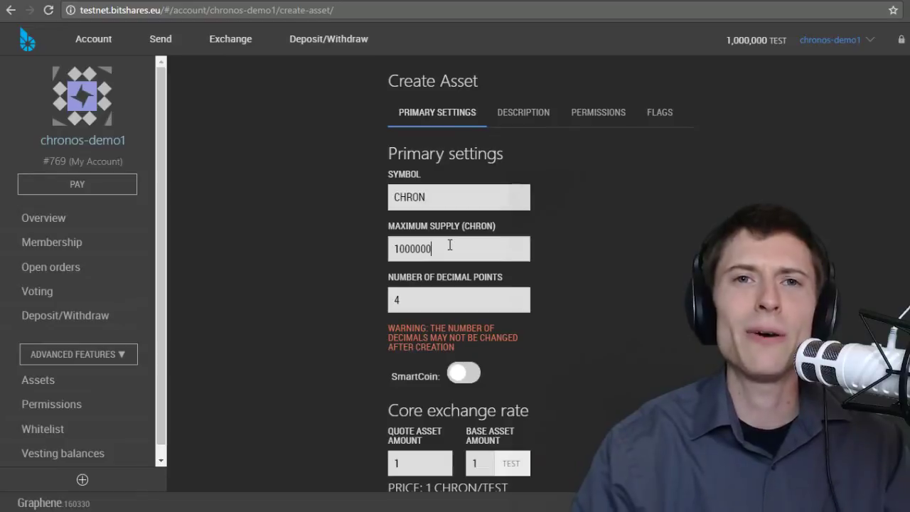
{"action": "type", "text": "000"}
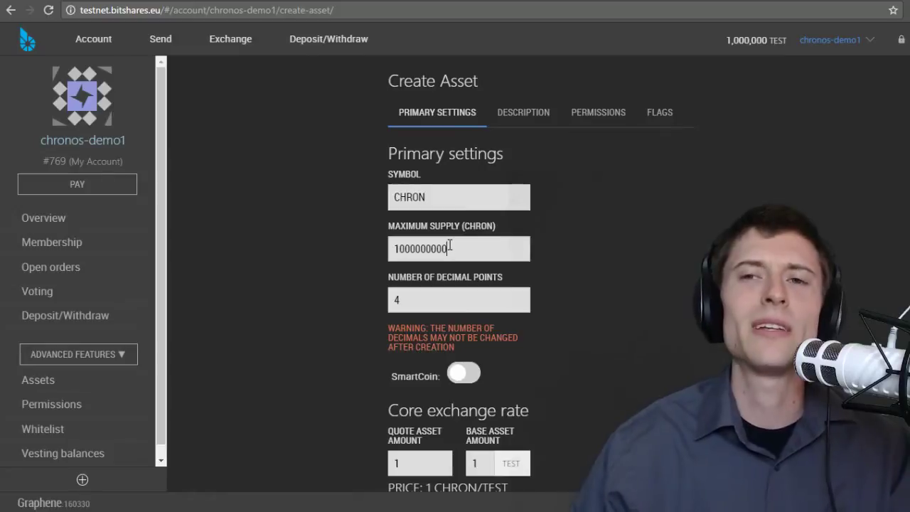
{"action": "left_click", "coordinate": [442, 304]}
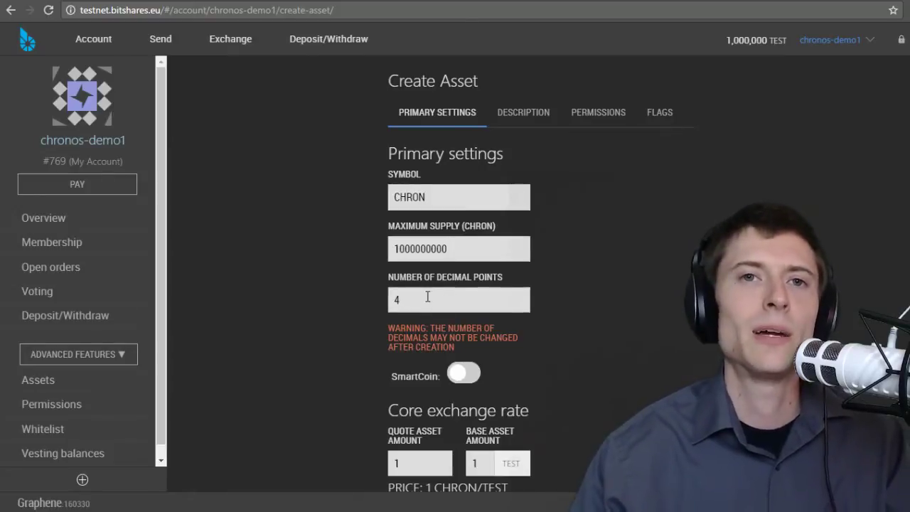
{"action": "scroll", "coordinate": [540, 301], "scroll_direction": "down", "scroll_amount": 2}
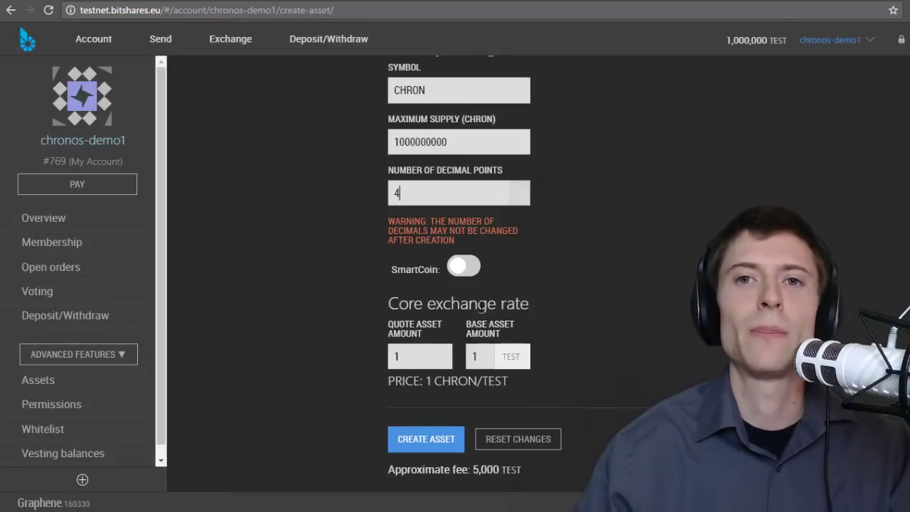
- Keep the core exchange rate at 1 CHRON to 1 TEST and move to the Description section
{"action": "left_click", "coordinate": [406, 356]}
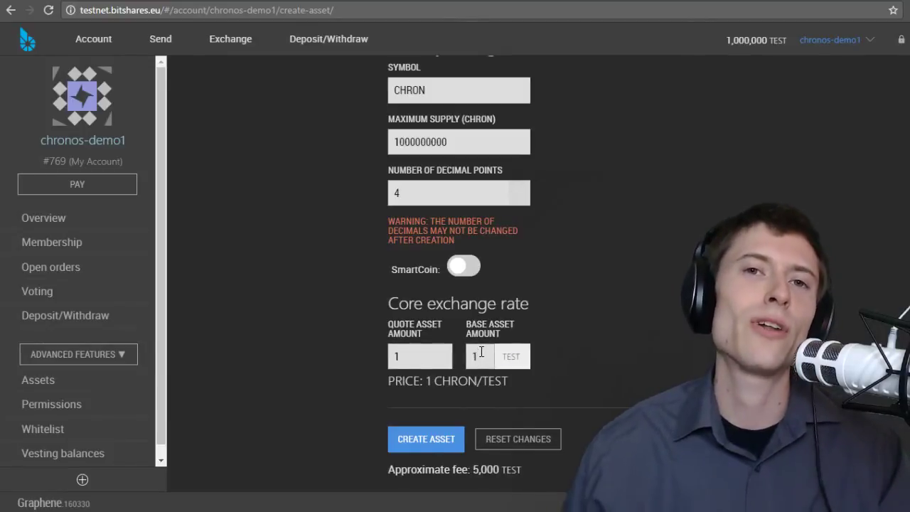
{"action": "left_click", "coordinate": [481, 352]}
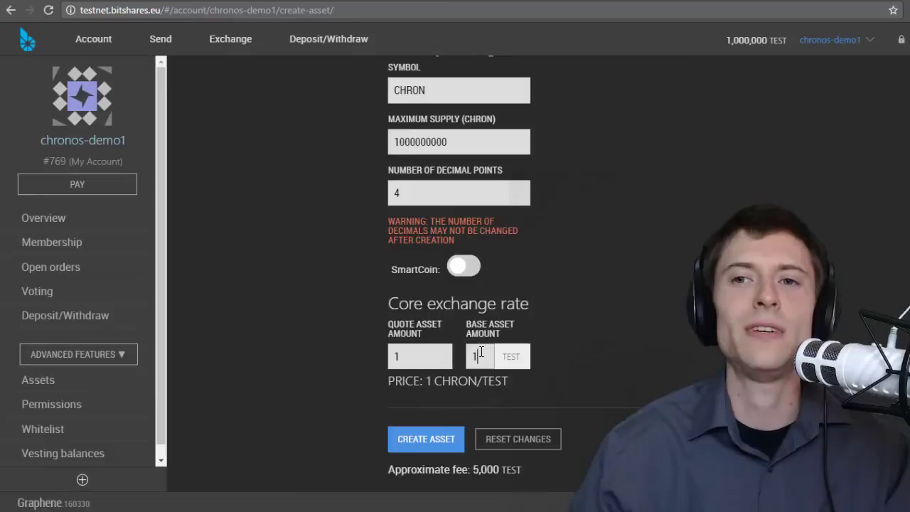
{"action": "scroll", "coordinate": [477, 363], "scroll_direction": "up", "scroll_amount": 1}
{"action": "scroll", "coordinate": [467, 380], "scroll_direction": "down", "scroll_amount": 1}
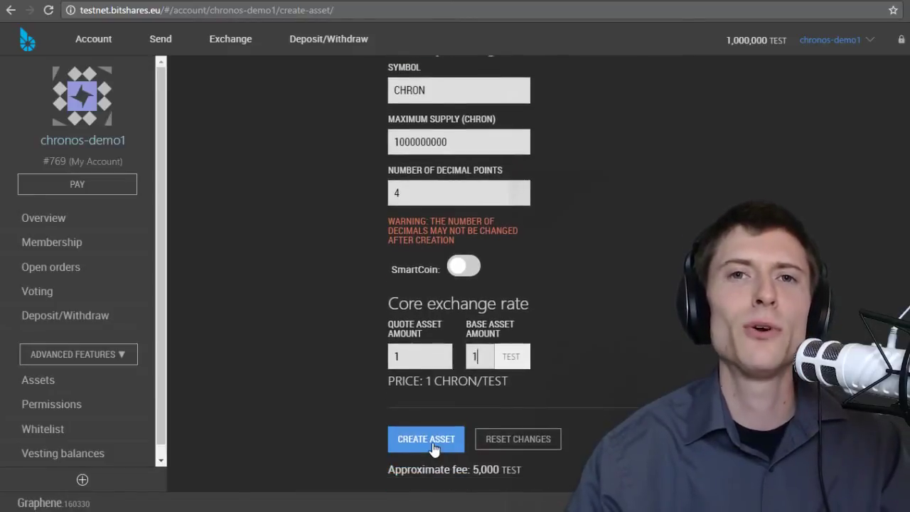
{"action": "scroll", "coordinate": [431, 384], "scroll_direction": "up", "scroll_amount": 2}
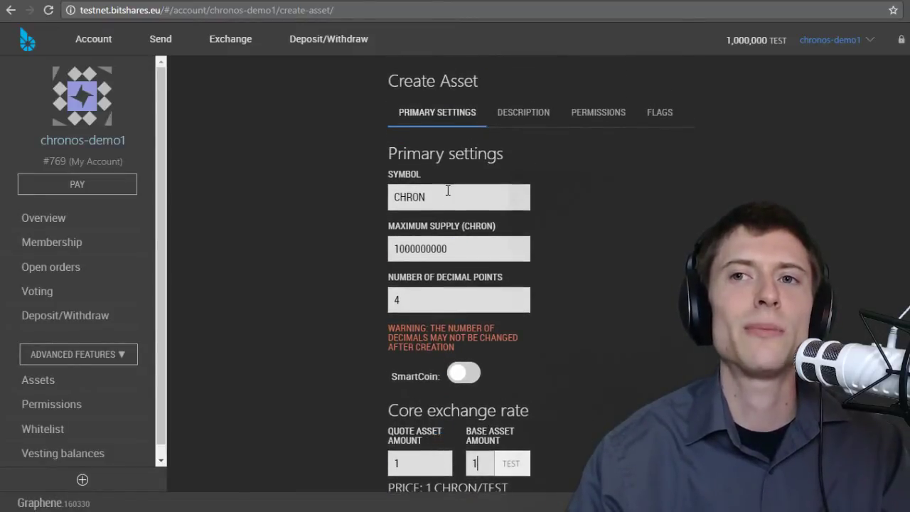
{"action": "left_click", "coordinate": [521, 114]}
- Enter the description 'This is a test token for demonstration perposes.' and short name 'Test asset.'
{"action": "left_click", "coordinate": [482, 197]}
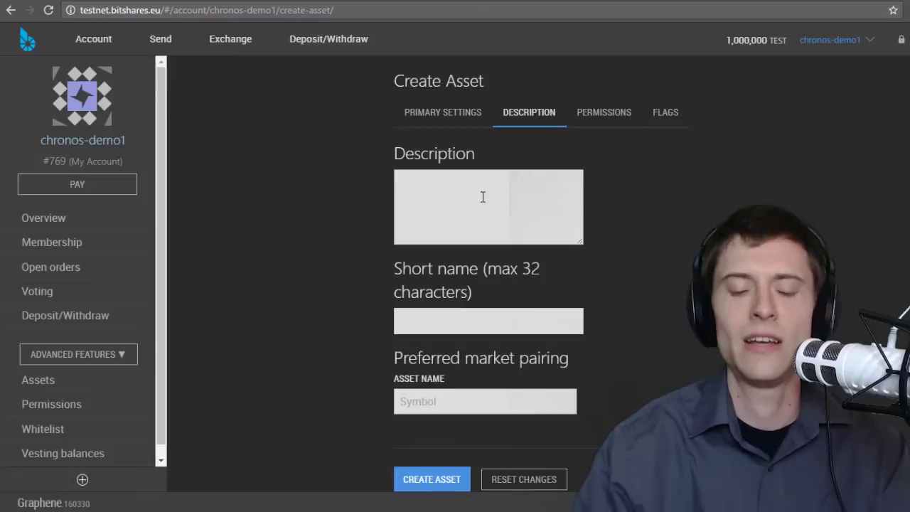
{"action": "type", "text": "This is a "}
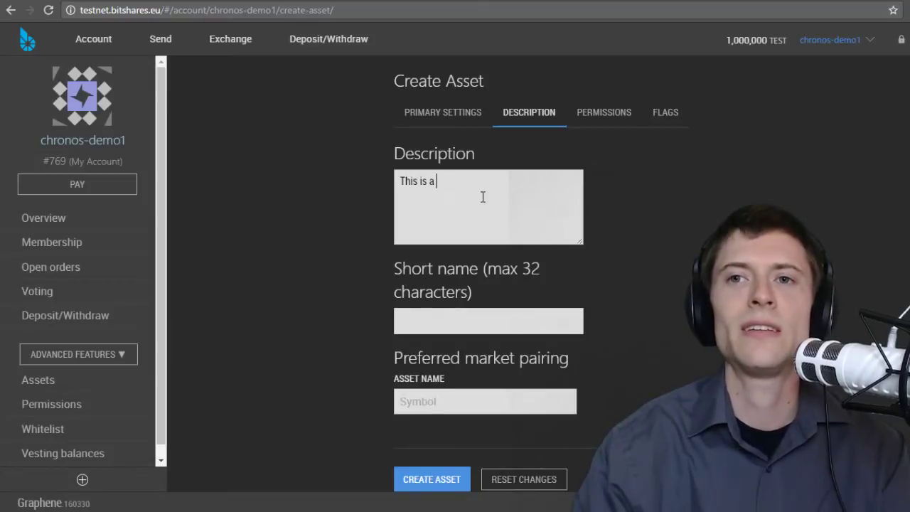
{"action": "type", "text": "test token for demons"}
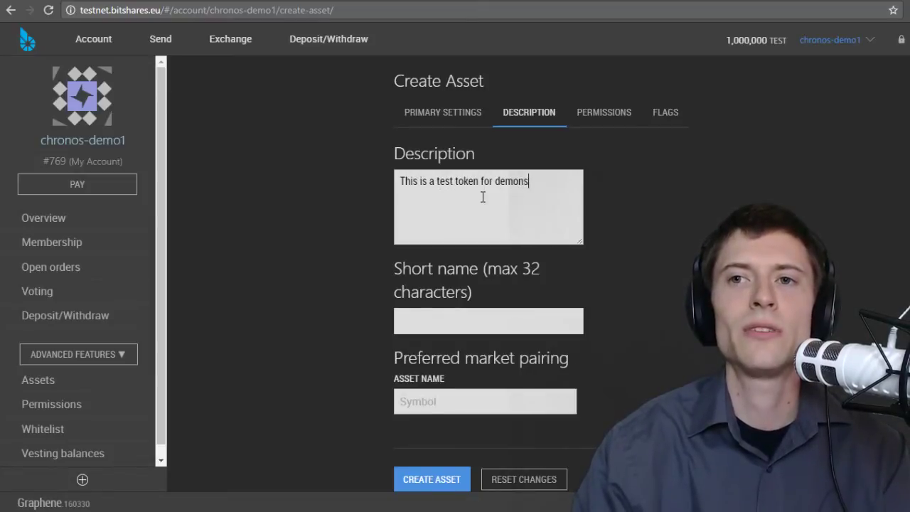
{"action": "type", "text": "tration perposes."}
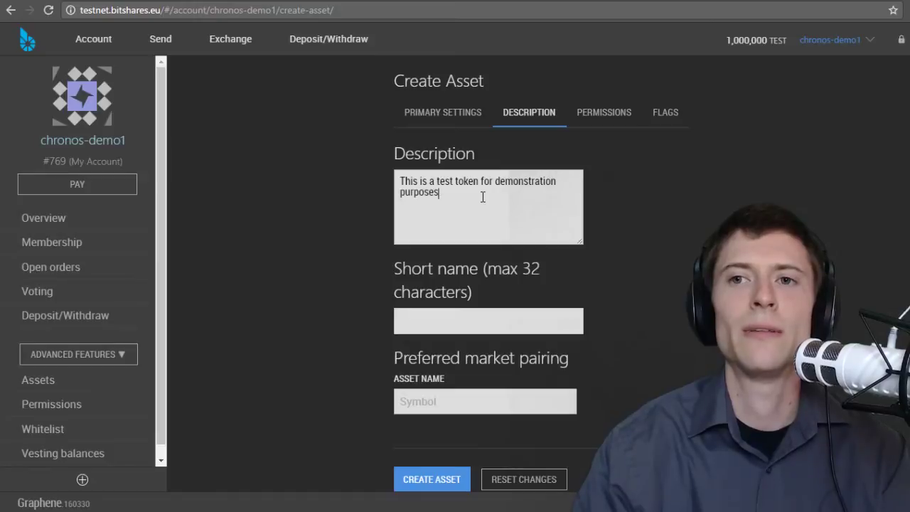
{"action": "scroll", "coordinate": [473, 206], "scroll_direction": "down", "scroll_amount": 1}
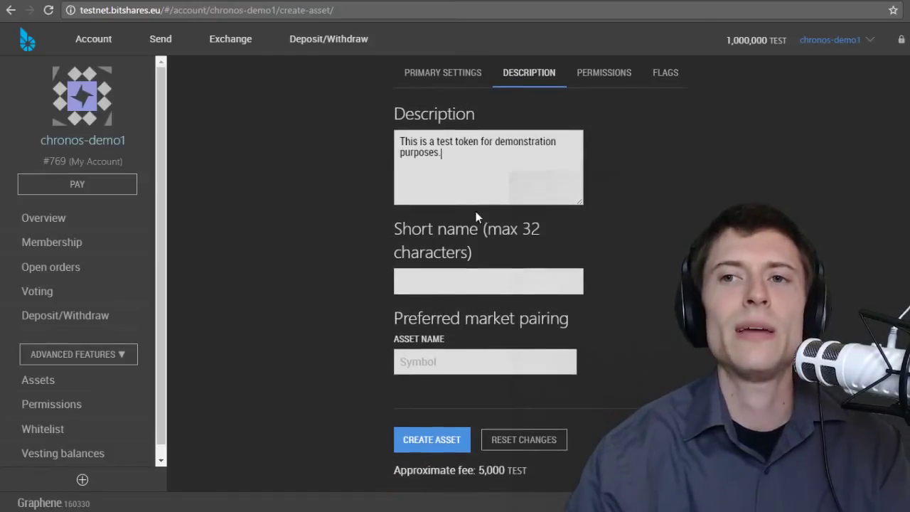
{"action": "left_click", "coordinate": [476, 278]}
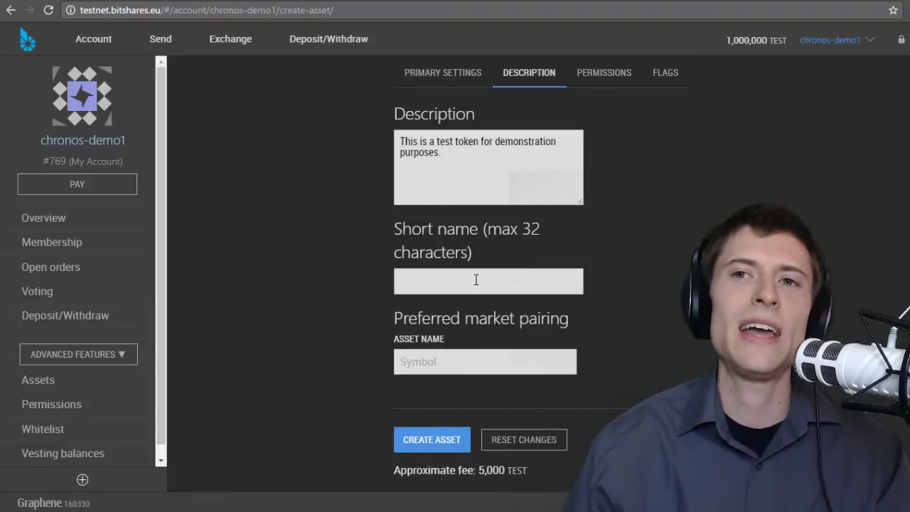
{"action": "left_click", "coordinate": [455, 73]}
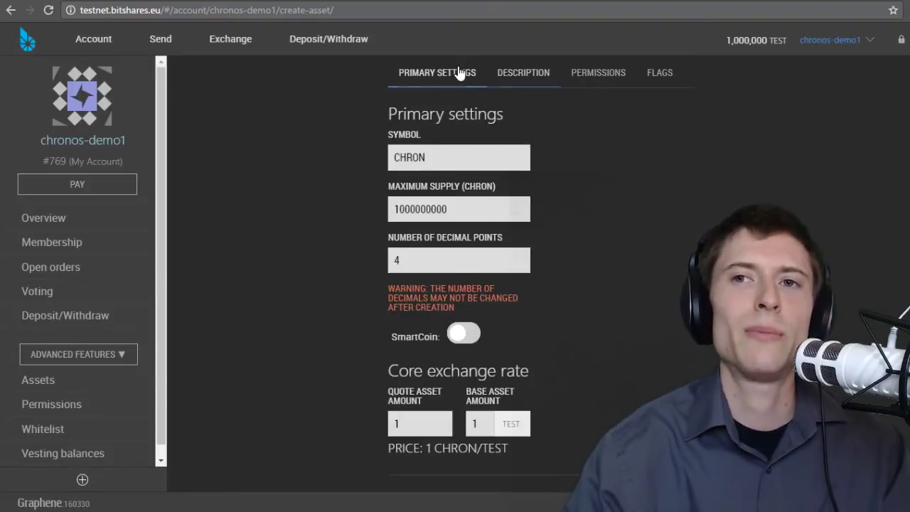
{"action": "left_click", "coordinate": [509, 78]}
{"action": "left_click", "coordinate": [428, 283]}
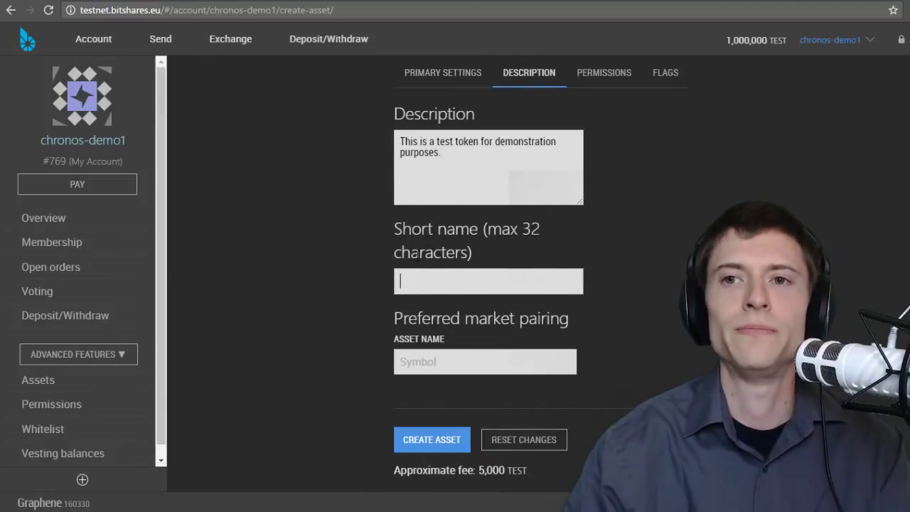
{"action": "type", "text": "Test asset."}
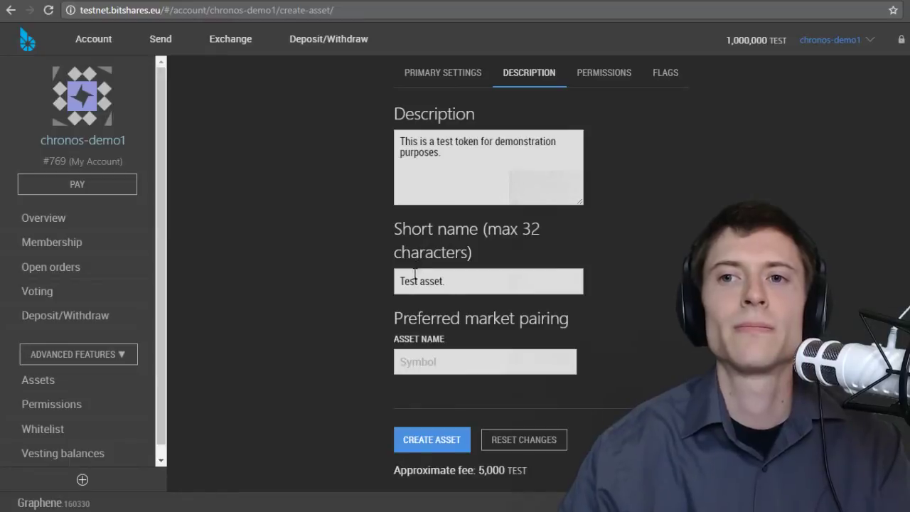
- Set the preferred market pairing asset to TEST instead of BTS
{"action": "left_click", "coordinate": [434, 361]}
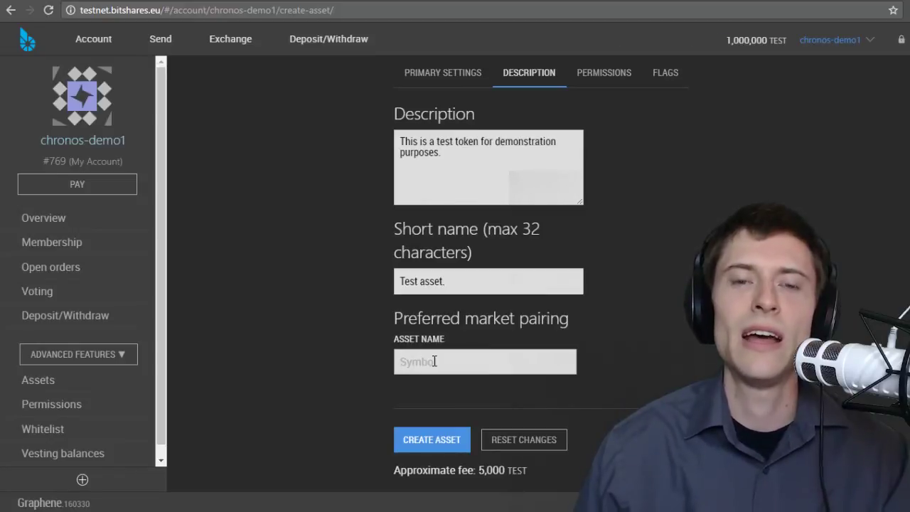
{"action": "type", "text": "BTS"}
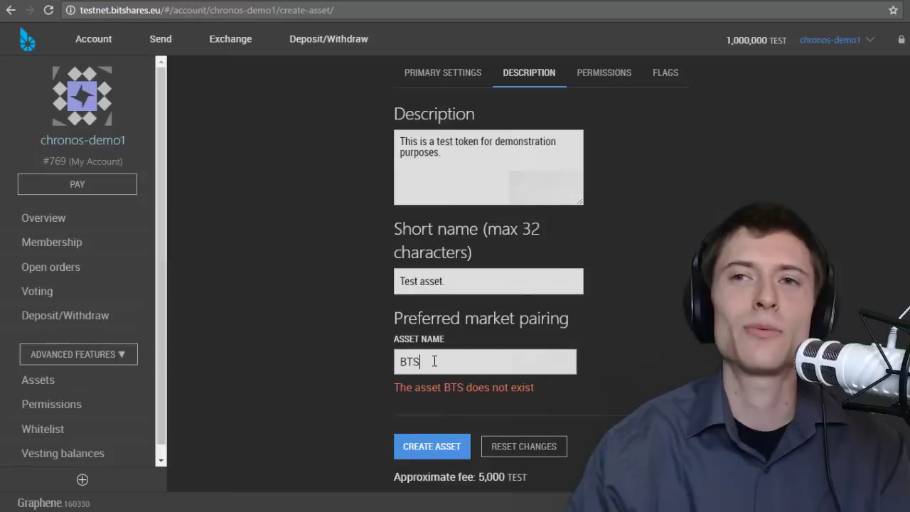
{"action": "key", "text": "BackSpace"}
{"action": "key", "text": "BackSpace"}
{"action": "key", "text": "BackSpace"}
{"action": "type", "text": "TEST"}
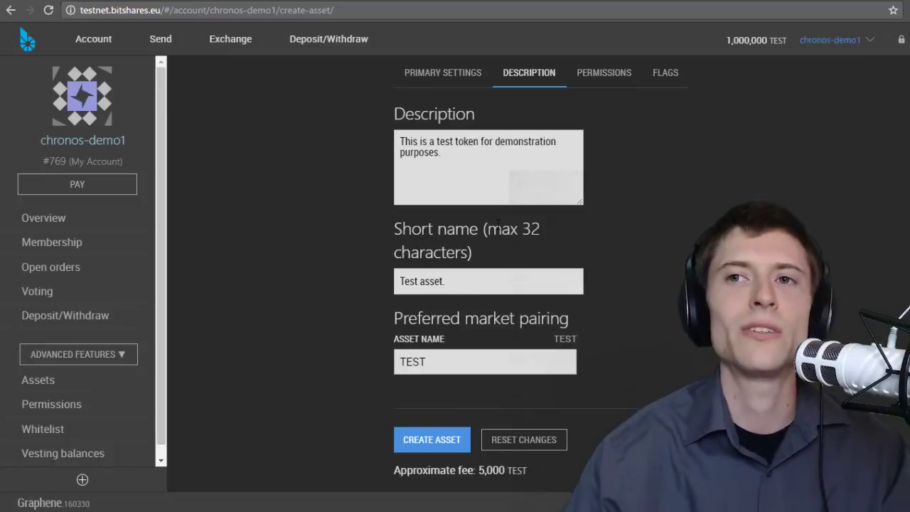
{"action": "scroll", "coordinate": [498, 224], "scroll_direction": "up", "scroll_amount": 1}
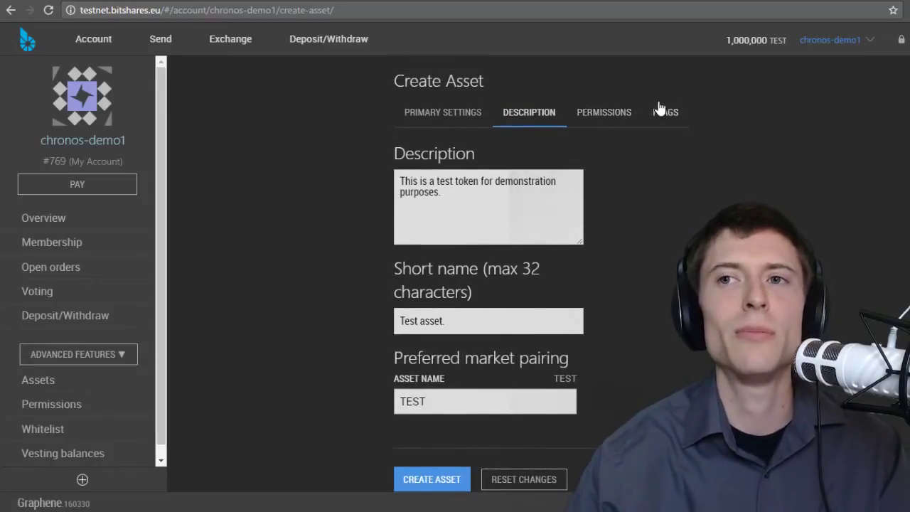
{"action": "left_click", "coordinate": [613, 115]}
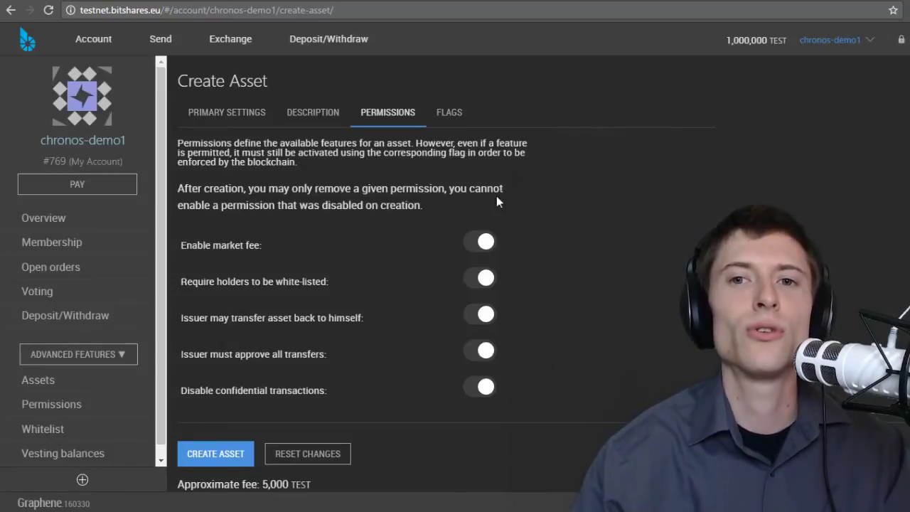
- Turn off market fee, white-list, approve-transfers and confidential-transactions permissions, keeping issuer transfer-back
{"action": "left_click_drag", "start_coordinate": [199, 317], "coordinate": [331, 317]}
{"action": "left_click", "coordinate": [345, 317]}
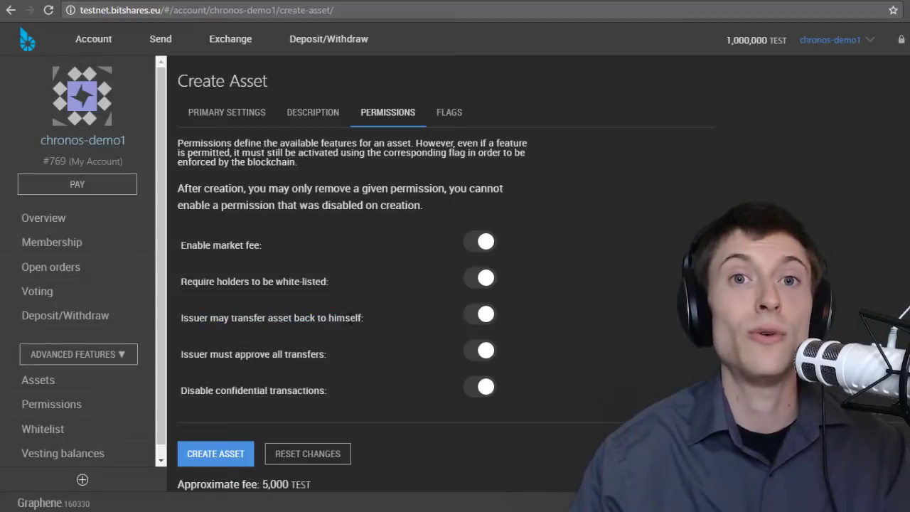
{"action": "left_click", "coordinate": [484, 244]}
{"action": "left_click", "coordinate": [484, 281]}
{"action": "left_click", "coordinate": [482, 352]}
{"action": "left_click", "coordinate": [478, 391]}
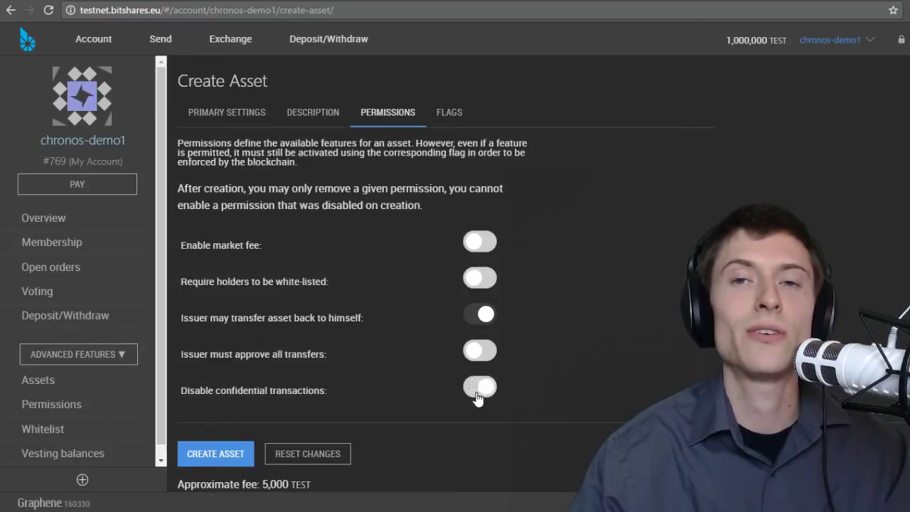
- Turn on the issuer transfer-back flag in the Flags section
{"action": "left_click", "coordinate": [449, 114]}
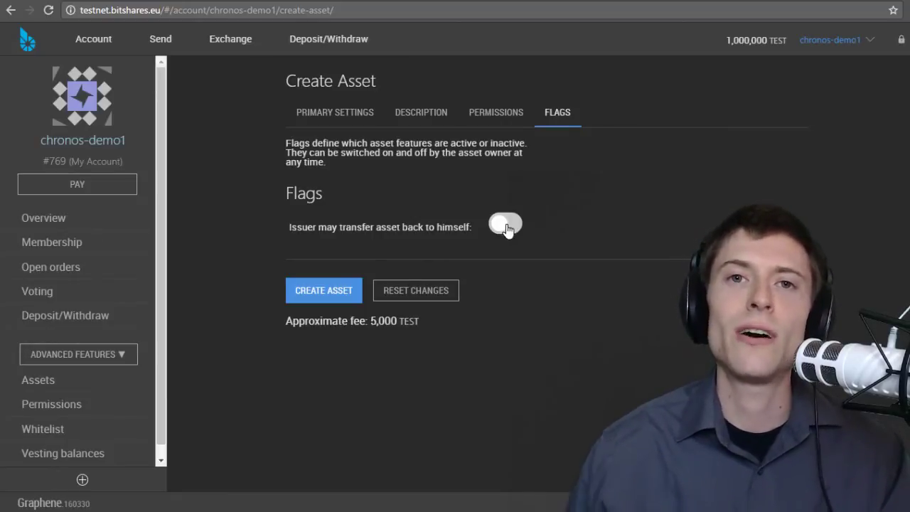
{"action": "left_click", "coordinate": [507, 227]}
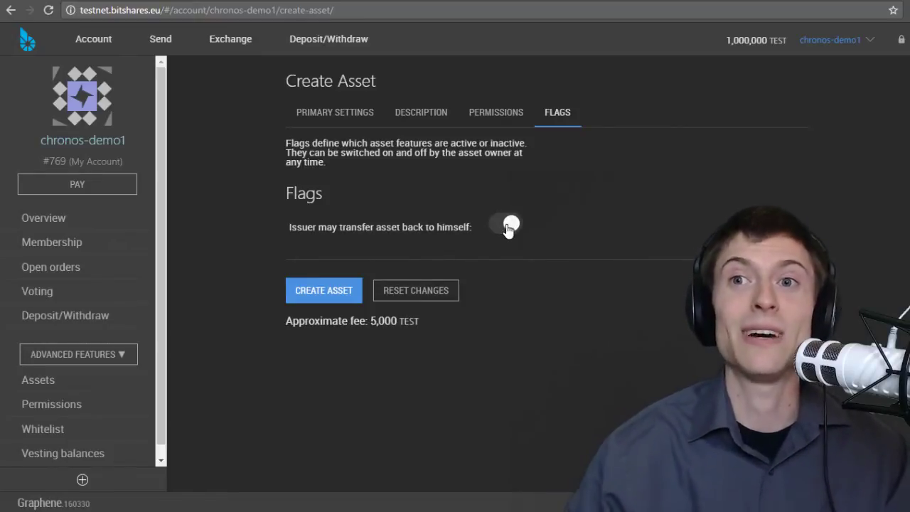
{"action": "left_click", "coordinate": [499, 114]}
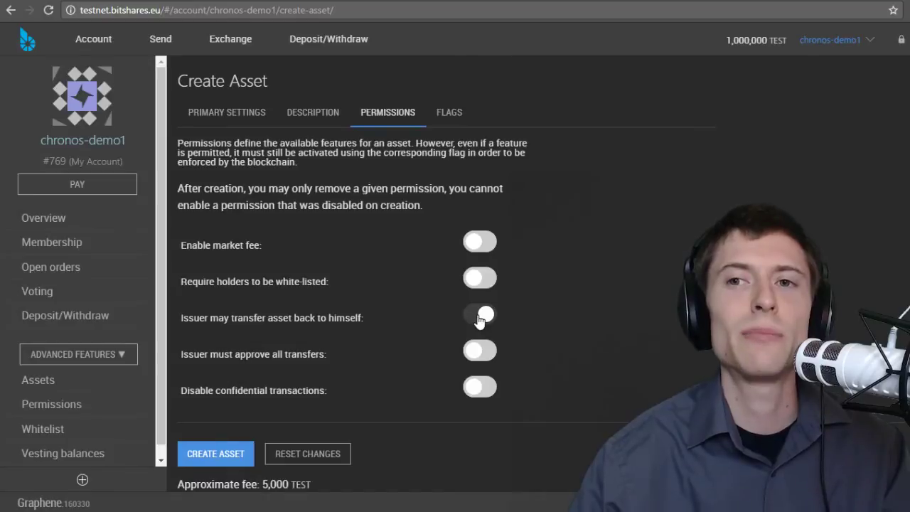
- Toggle the permissions until all five, including issuer transfer-back, are off
{"action": "left_click", "coordinate": [479, 318]}
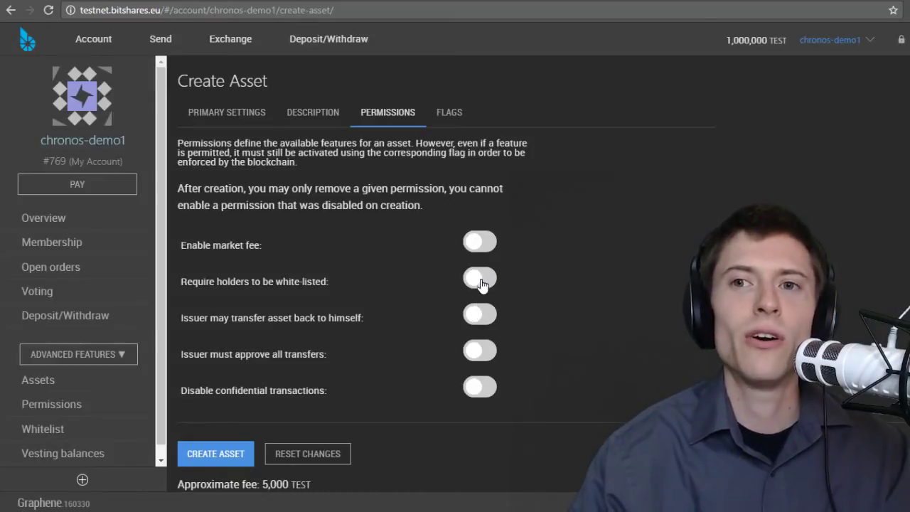
{"action": "left_click", "coordinate": [482, 279]}
{"action": "left_click", "coordinate": [484, 320]}
{"action": "left_click", "coordinate": [482, 348]}
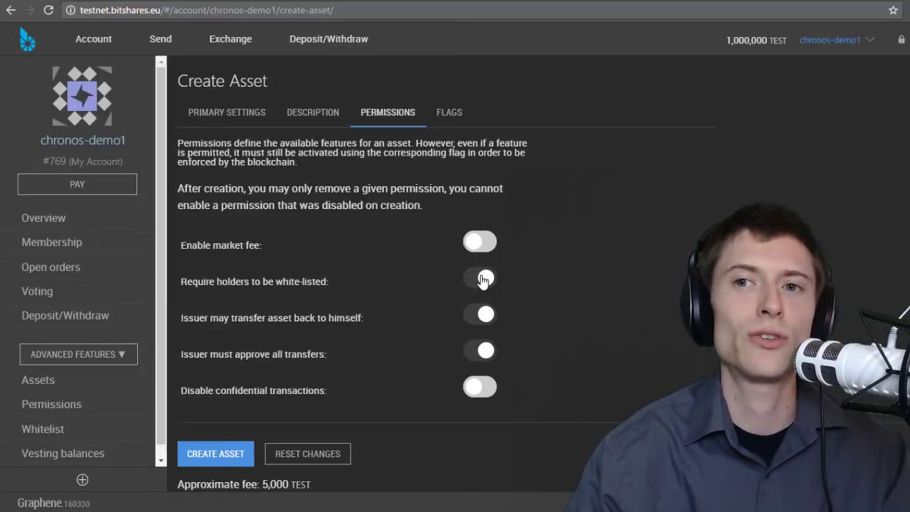
{"action": "left_click", "coordinate": [483, 281]}
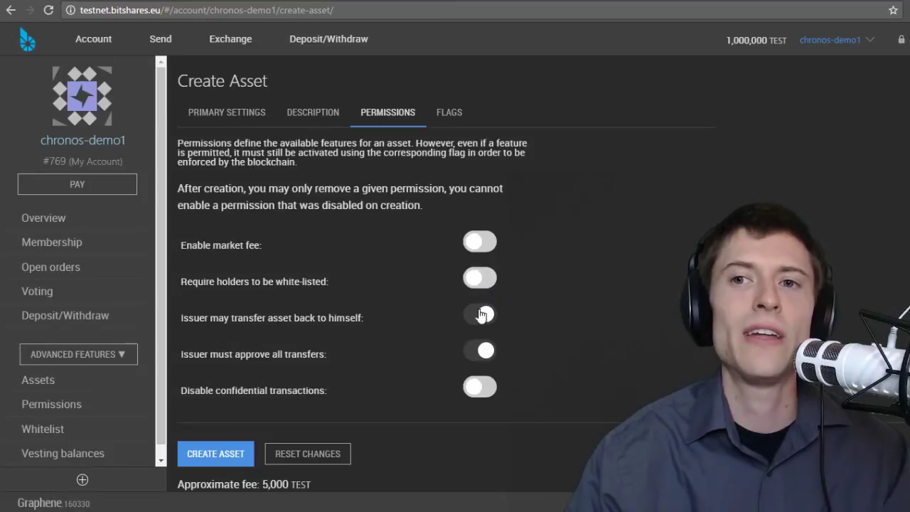
{"action": "left_click", "coordinate": [483, 318]}
{"action": "left_click", "coordinate": [486, 351]}
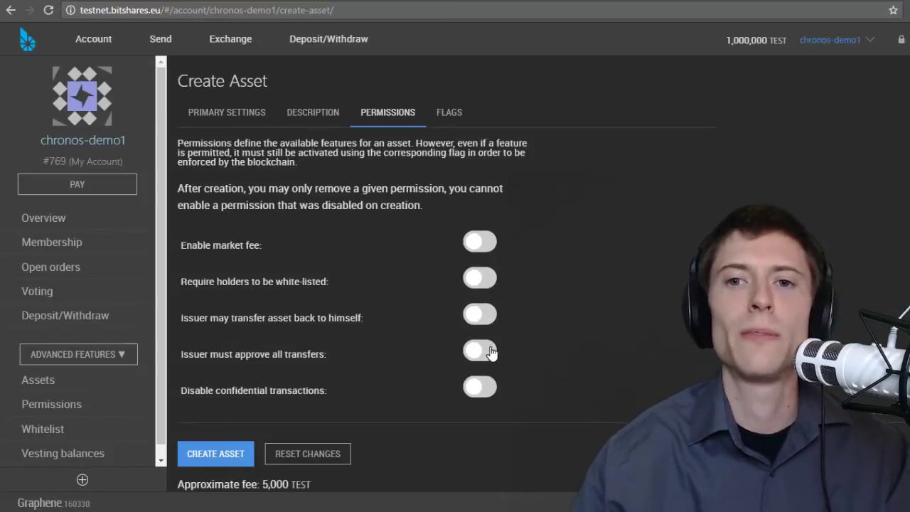
- Submit the CHRON asset for creation, unlocking the wallet with its password
{"action": "left_click", "coordinate": [222, 454]}
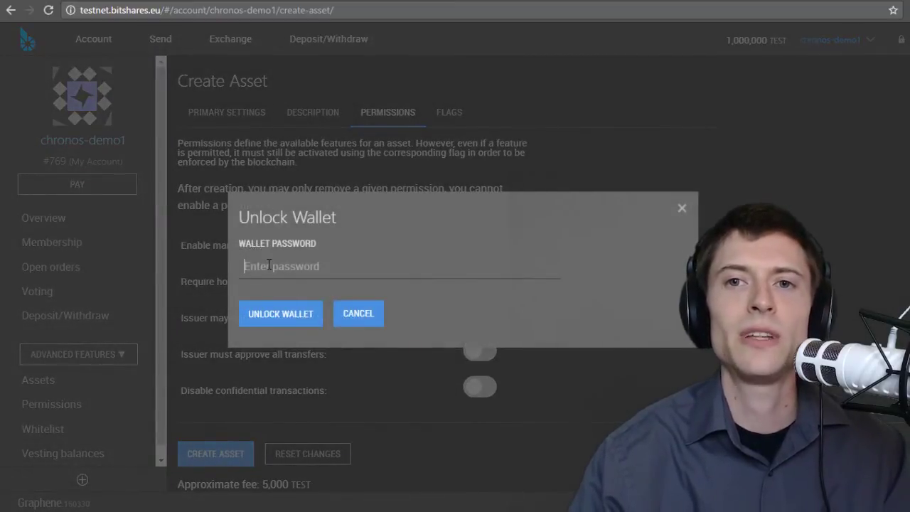
{"action": "type", "text": "********"}
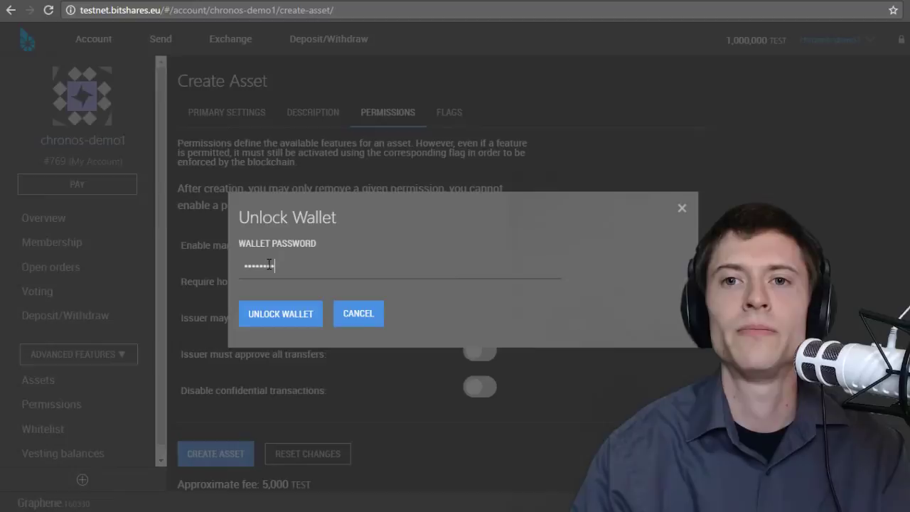
{"action": "left_click", "coordinate": [267, 313]}
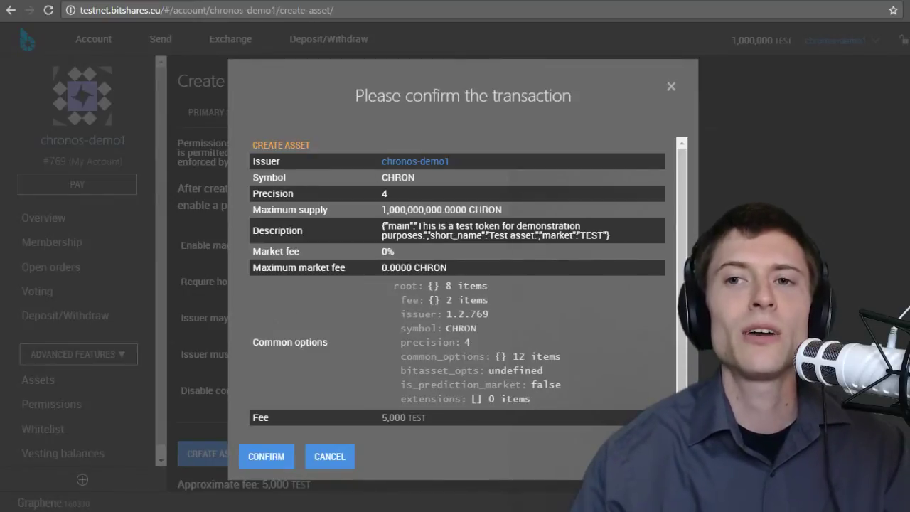
{"action": "scroll", "coordinate": [457, 285], "scroll_direction": "down", "scroll_amount": 1}
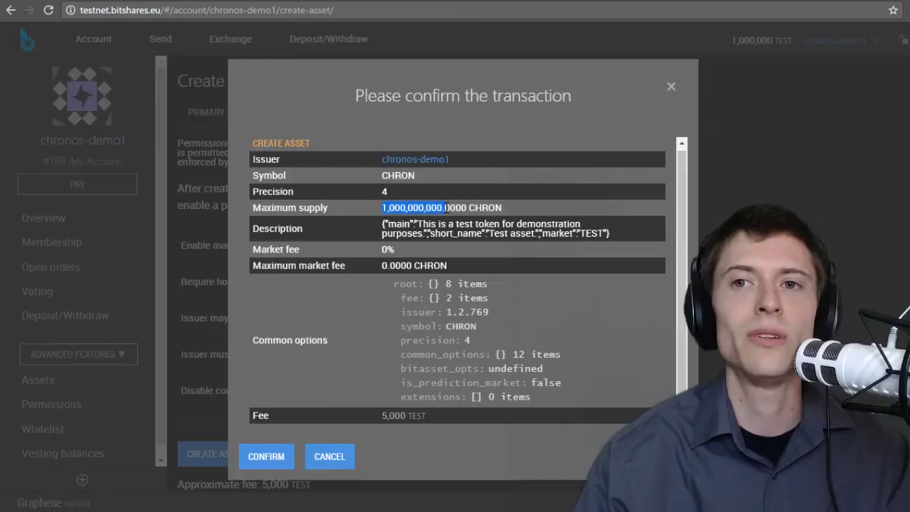
- Review the confirmation: 1,000,000,000.0000 maximum supply, precision 4, TEST pairing, 5,000 TEST fee
{"action": "left_click_drag", "start_coordinate": [445, 207], "coordinate": [465, 207]}
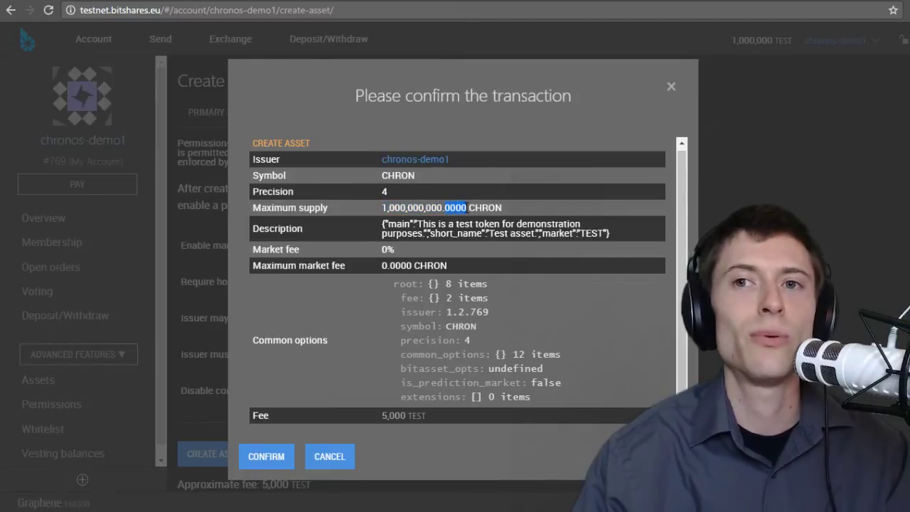
{"action": "left_click", "coordinate": [274, 191]}
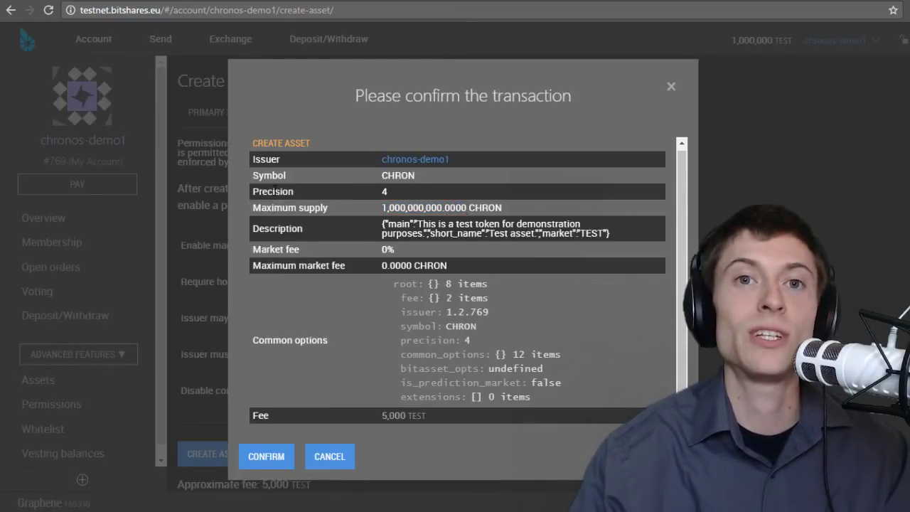
{"action": "double_click", "coordinate": [275, 190]}
{"action": "left_click", "coordinate": [384, 192]}
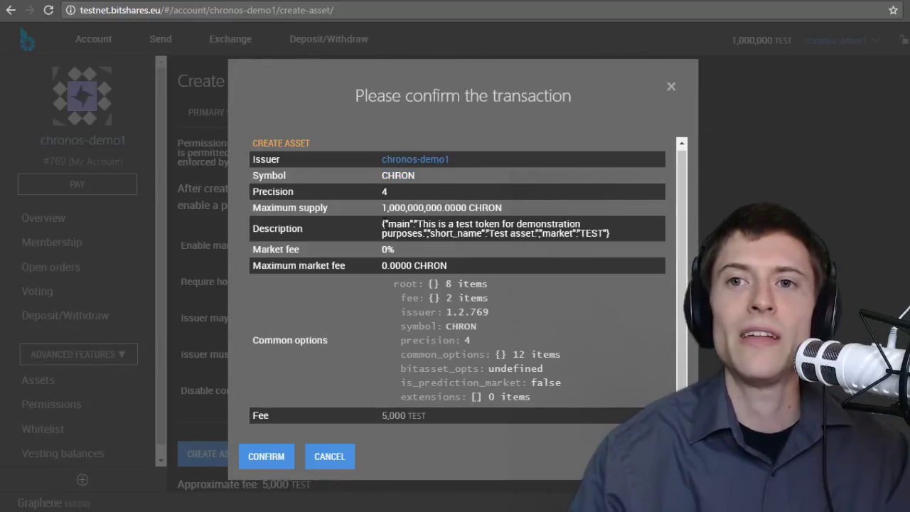
{"action": "left_click_drag", "start_coordinate": [417, 224], "coordinate": [424, 234]}
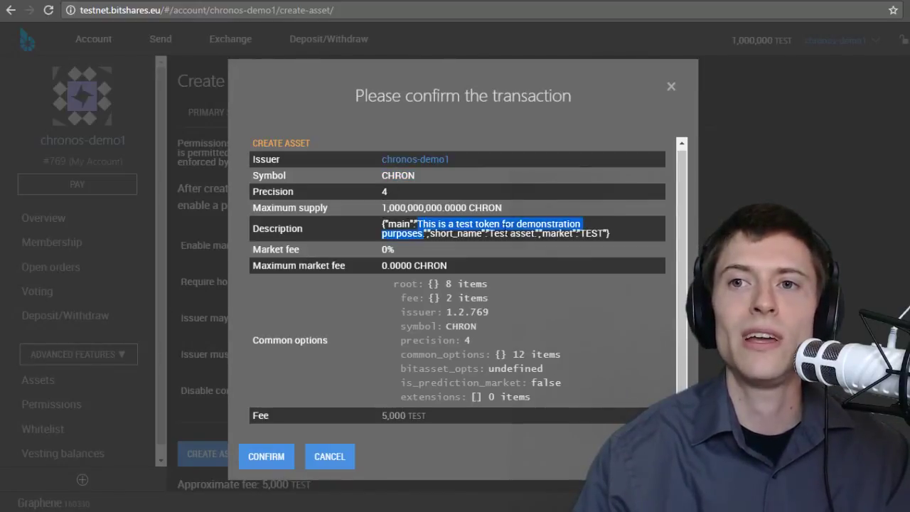
{"action": "left_click", "coordinate": [511, 234]}
{"action": "double_click", "coordinate": [592, 233]}
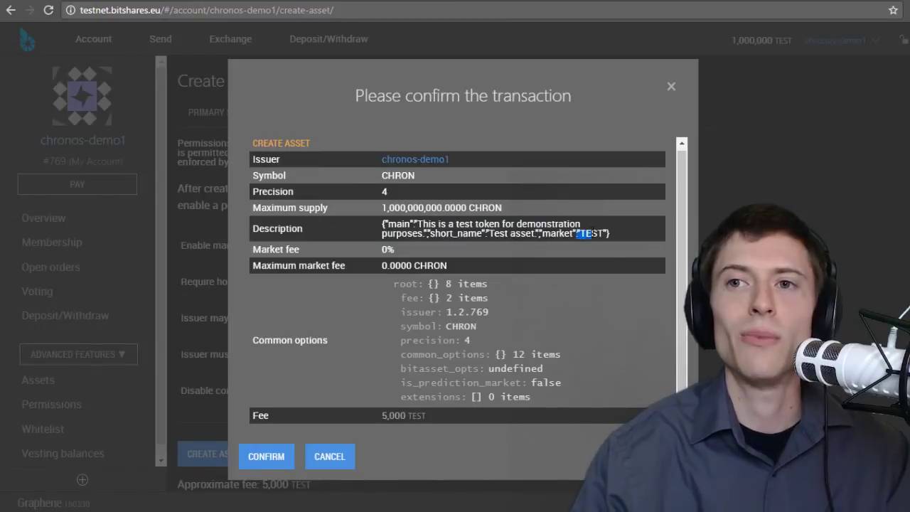
{"action": "left_click", "coordinate": [592, 229]}
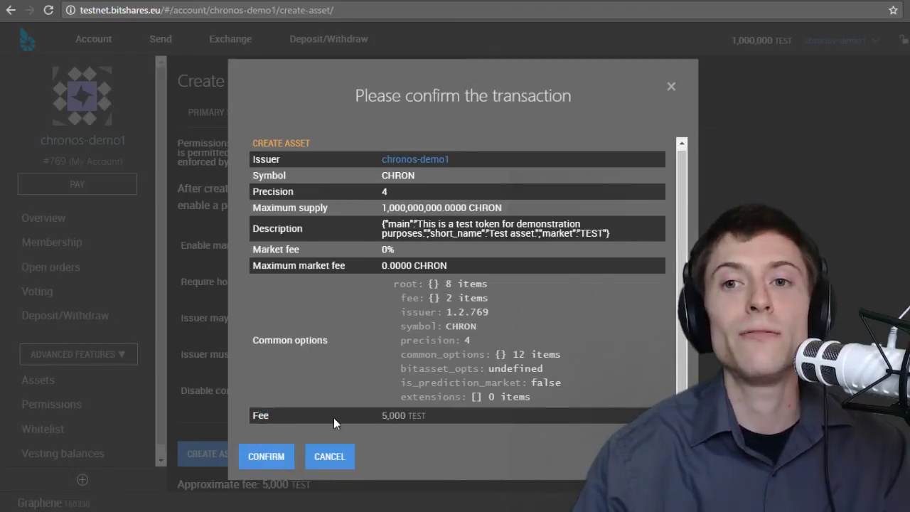
{"action": "double_click", "coordinate": [389, 416]}
{"action": "left_click", "coordinate": [428, 418]}
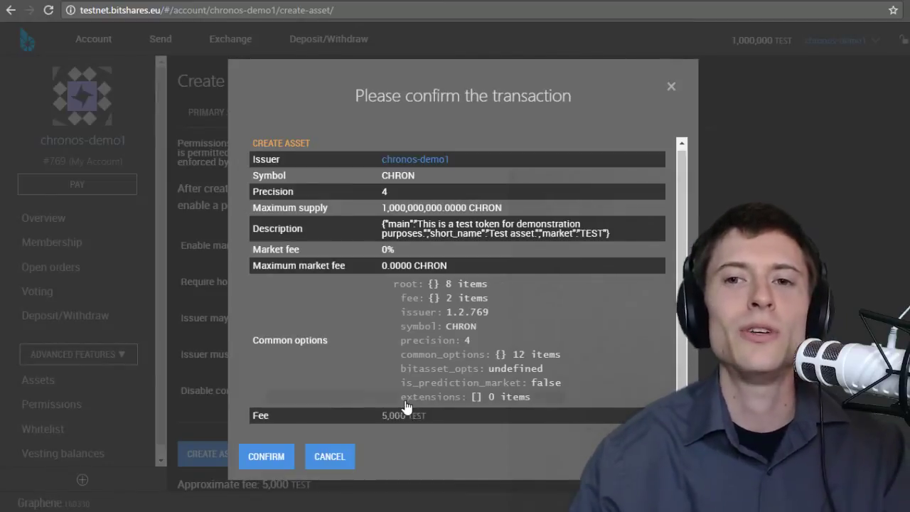
- Confirm the CHRON creation and find it in the account overview's recent activity
{"action": "left_click", "coordinate": [263, 459]}
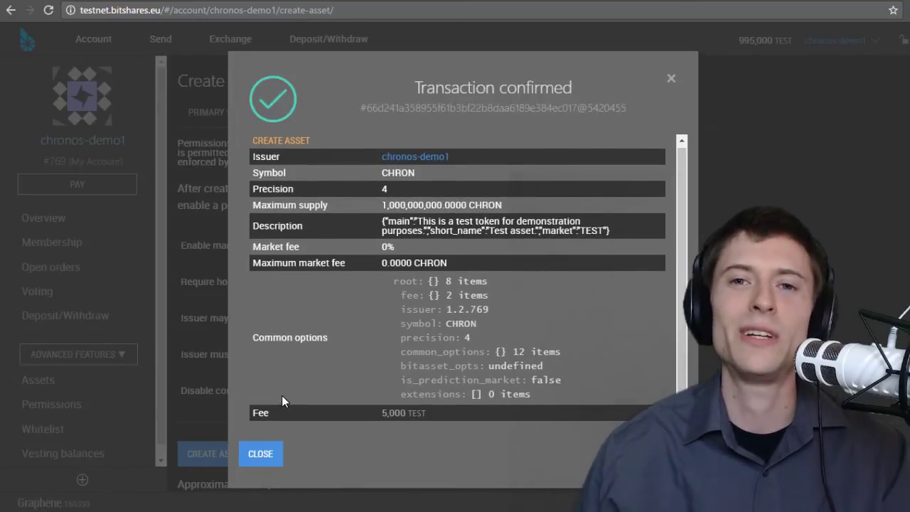
{"action": "left_click", "coordinate": [260, 453]}
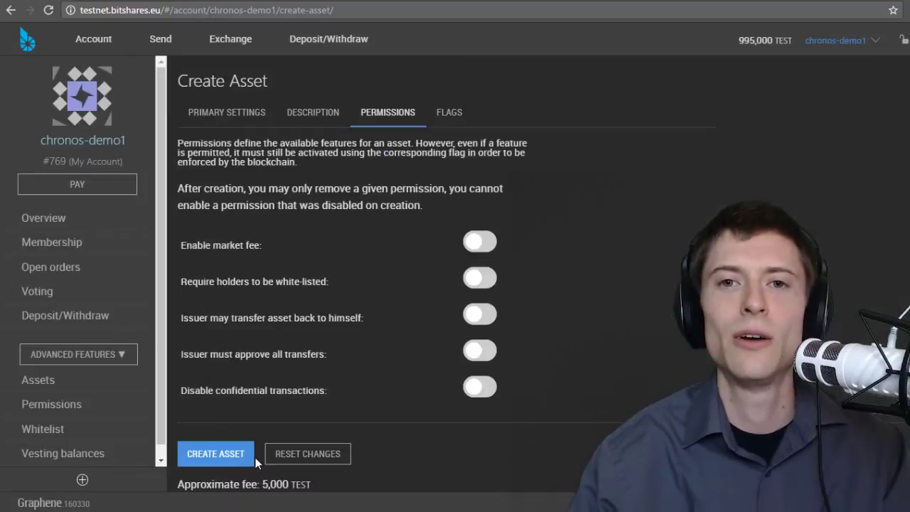
{"action": "left_click", "coordinate": [52, 221]}
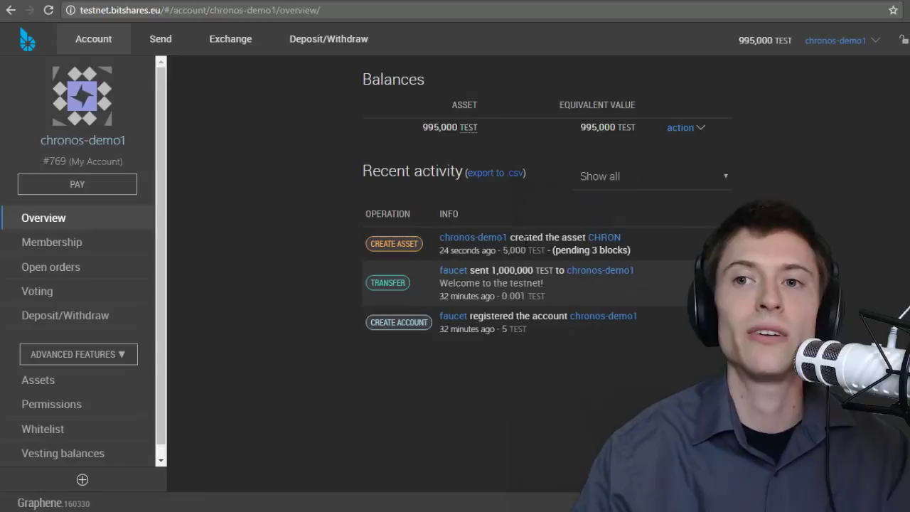
{"action": "left_click_drag", "start_coordinate": [524, 236], "coordinate": [559, 238]}
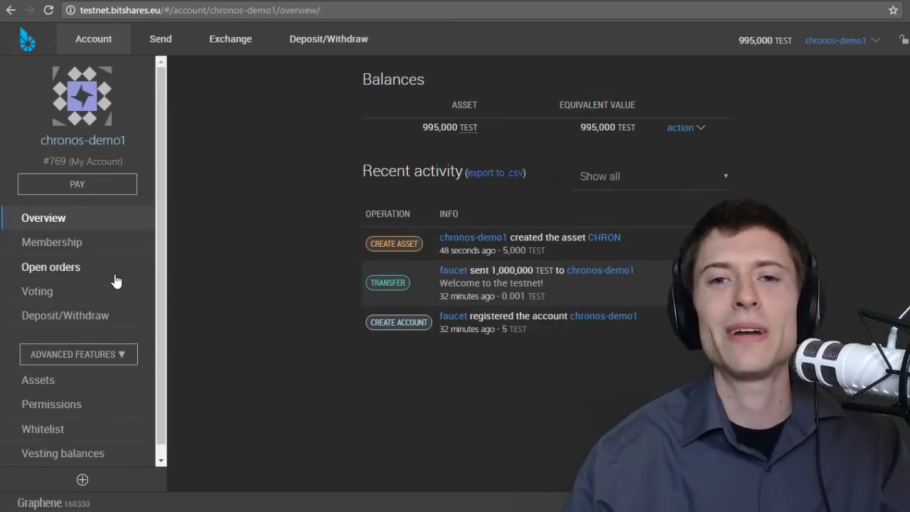
{"action": "scroll", "coordinate": [116, 281], "scroll_direction": "down", "scroll_amount": 1}
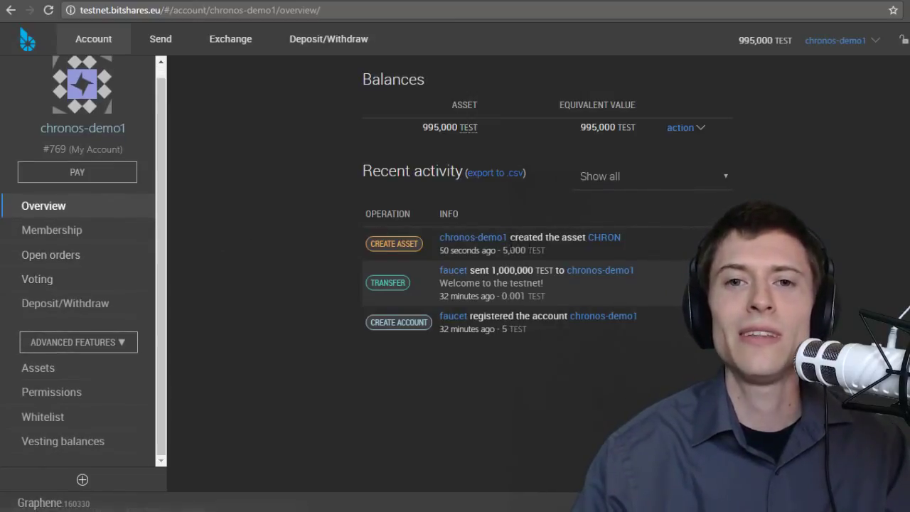
- Fill the CHRON issue form: recipient the own account, amount 10,000, memo 'Hello Chronos'
{"action": "left_click", "coordinate": [62, 369]}
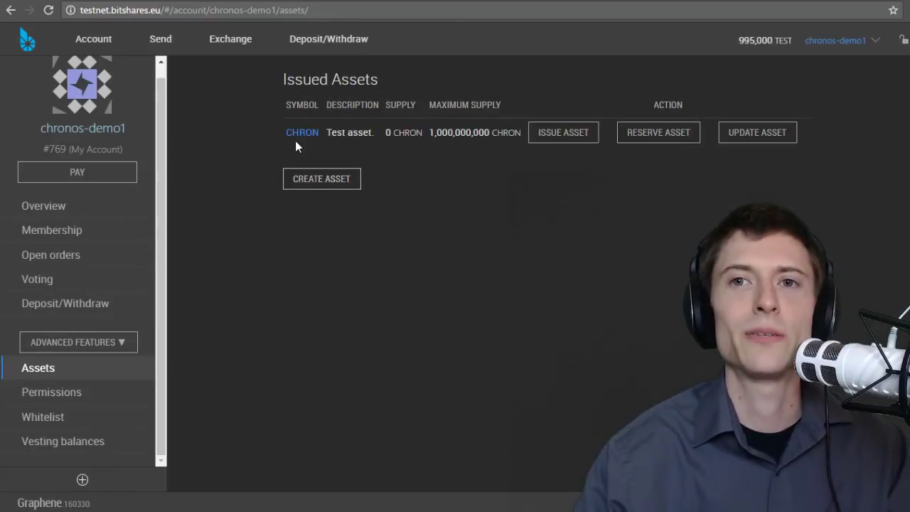
{"action": "left_click", "coordinate": [559, 136]}
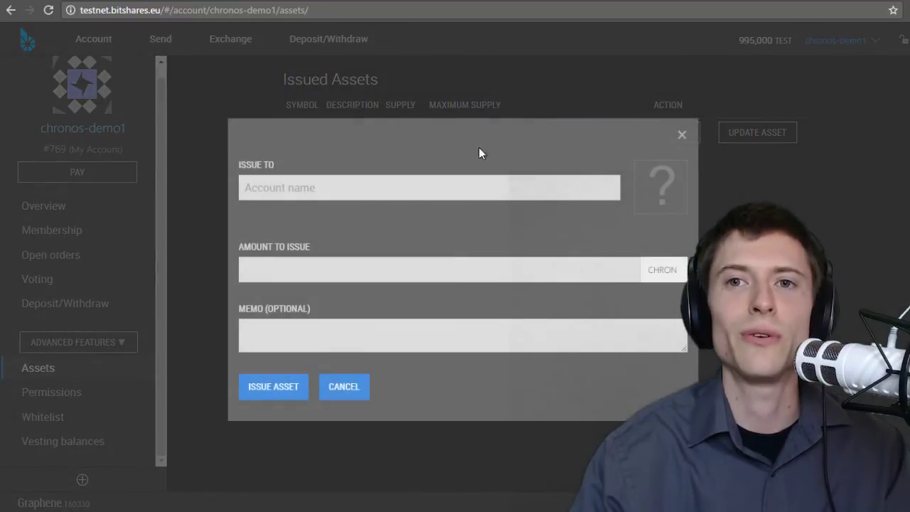
{"action": "left_click", "coordinate": [363, 187]}
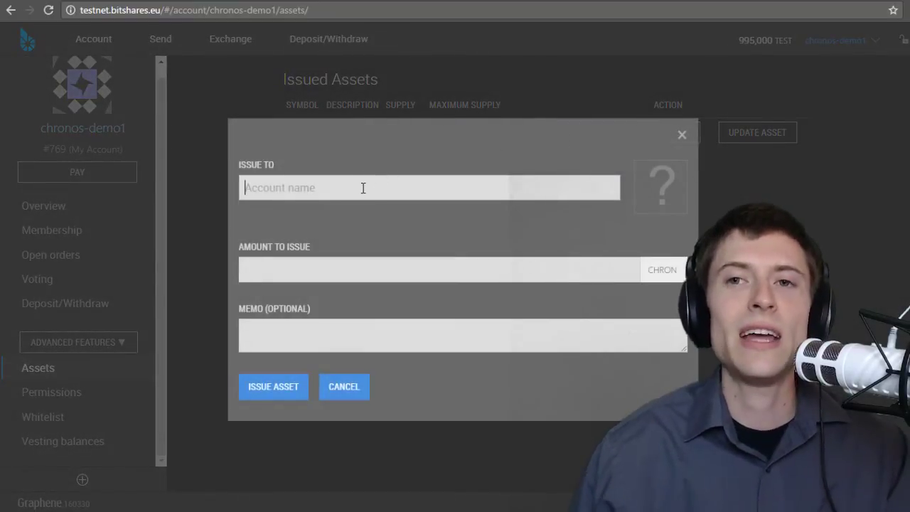
{"action": "type", "text": "chro"}
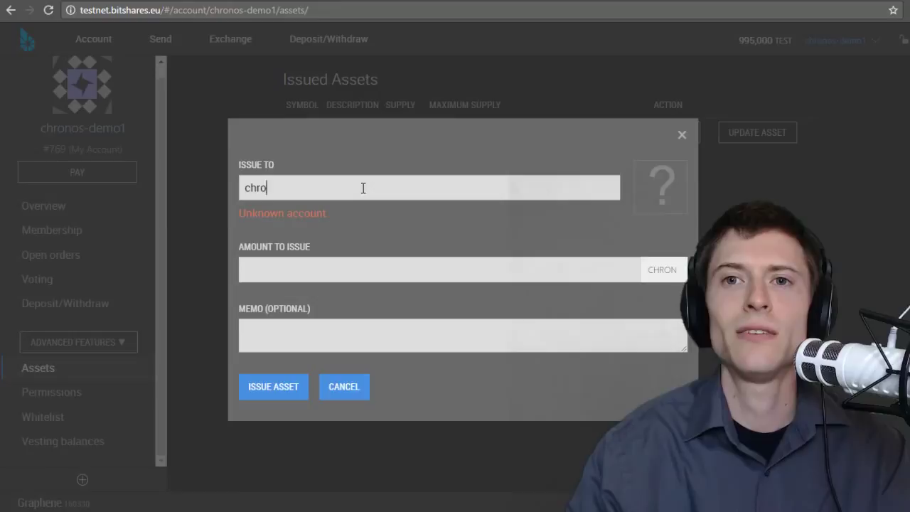
{"action": "type", "text": "nos-demo1"}
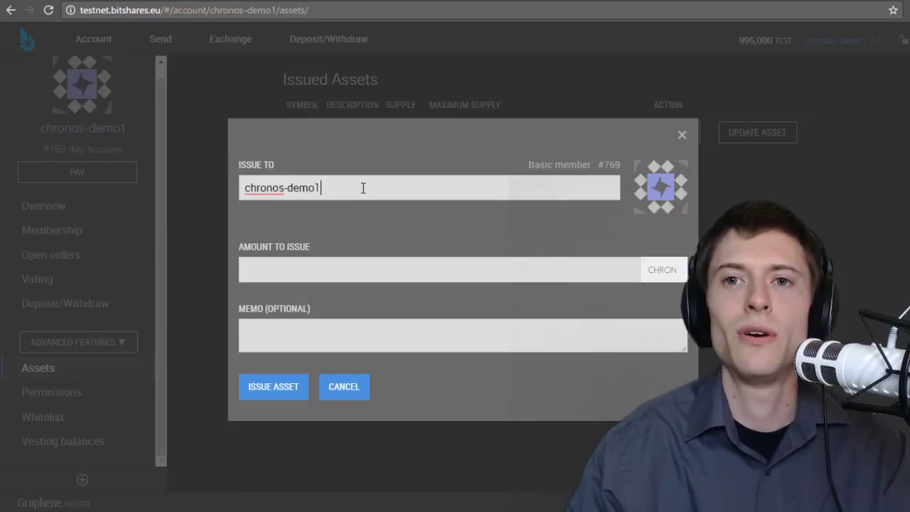
{"action": "left_click", "coordinate": [330, 268]}
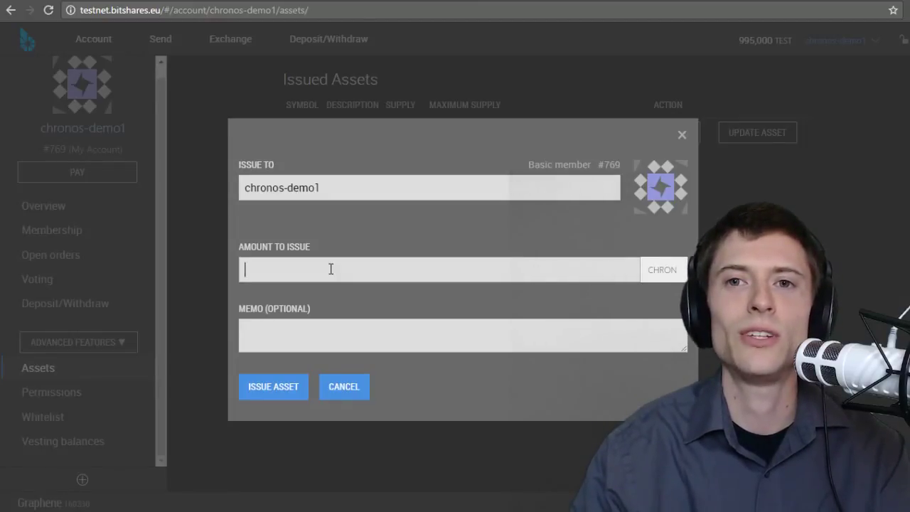
{"action": "type", "text": "000"}
{"action": "key", "text": "Tab"}
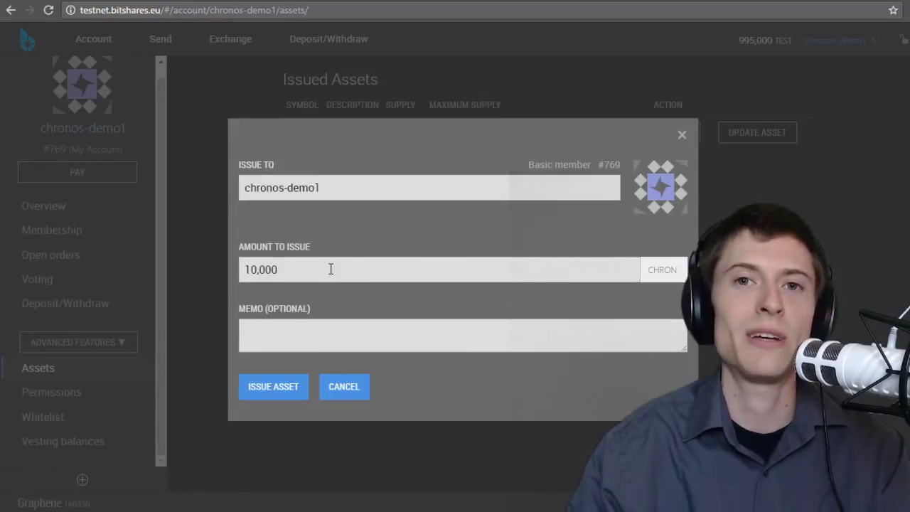
{"action": "type", "text": "Hello Chronos"}
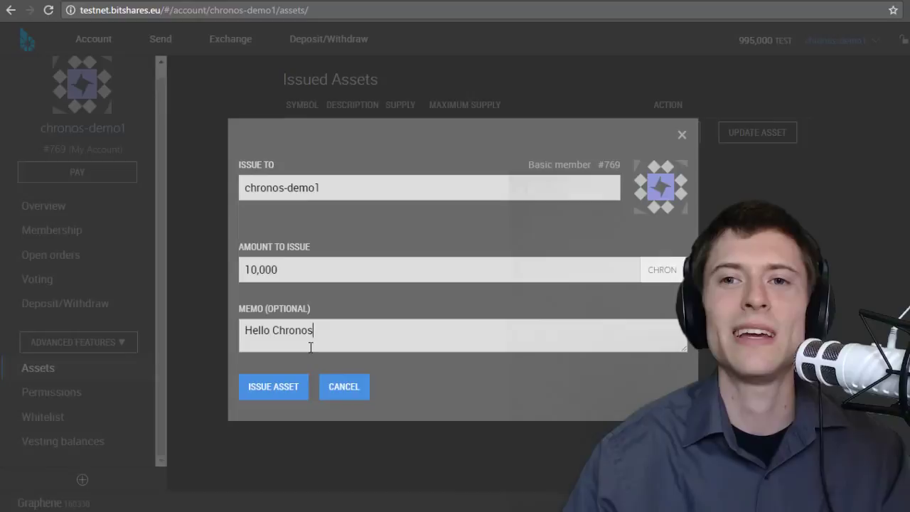
{"action": "left_click", "coordinate": [292, 195]}
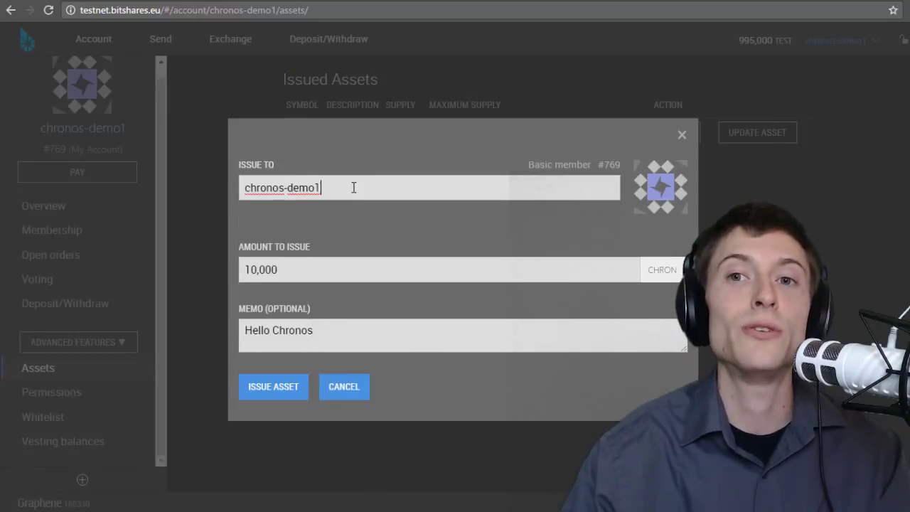
{"action": "left_click", "coordinate": [332, 327]}
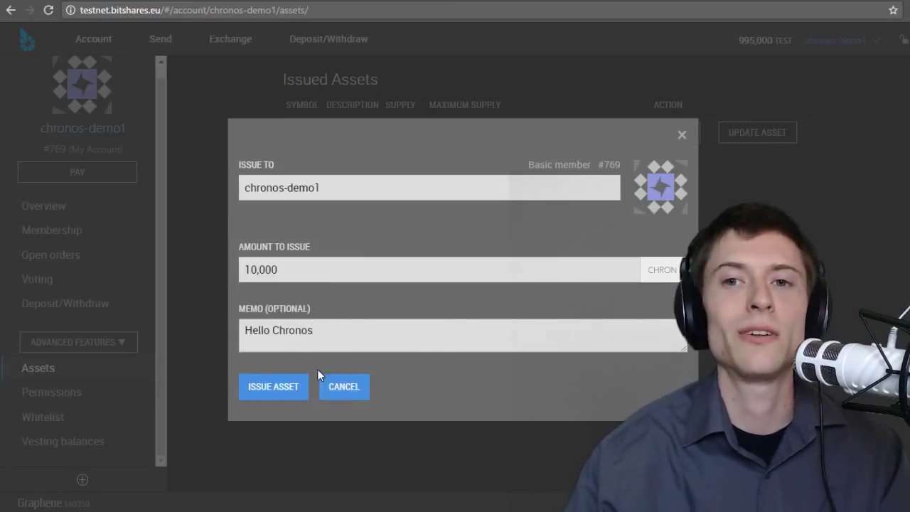
- Issue and confirm the 10,000 CHRON after checking the TEST fee, then close the leftover form
{"action": "left_click", "coordinate": [264, 389]}
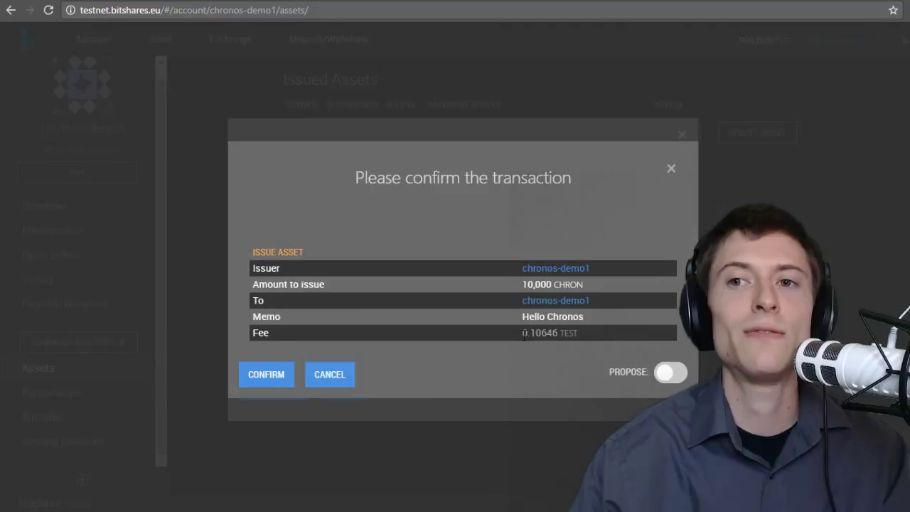
{"action": "left_click_drag", "start_coordinate": [524, 334], "coordinate": [552, 333]}
{"action": "left_click", "coordinate": [559, 333]}
{"action": "double_click", "coordinate": [570, 332]}
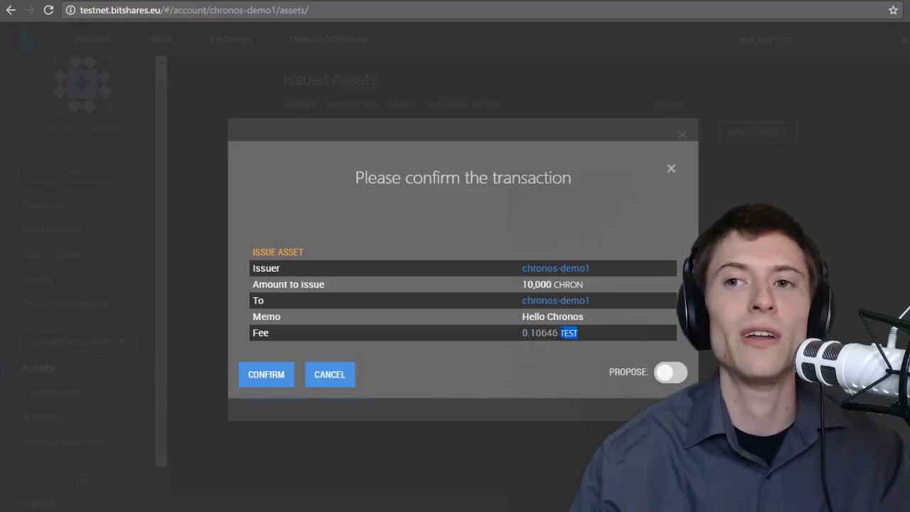
{"action": "left_click", "coordinate": [565, 333]}
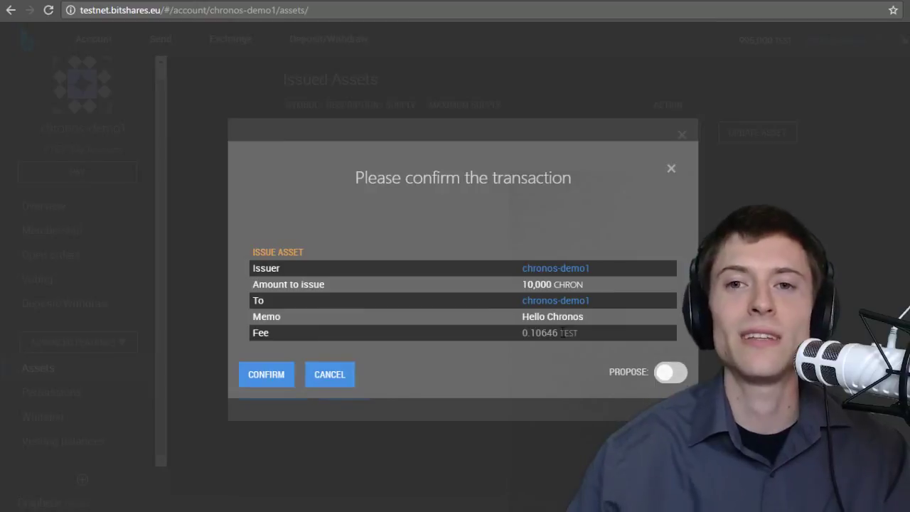
{"action": "left_click", "coordinate": [263, 376]}
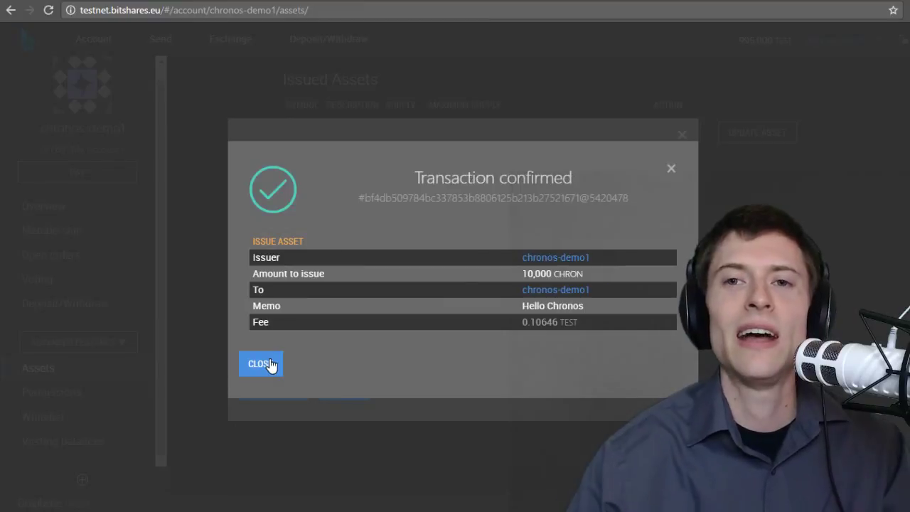
{"action": "left_click", "coordinate": [269, 363]}
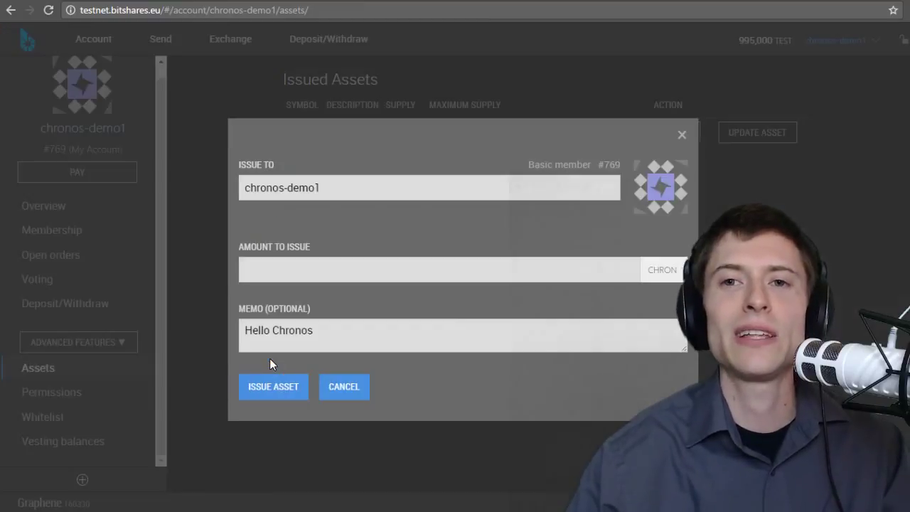
{"action": "left_click", "coordinate": [331, 389]}
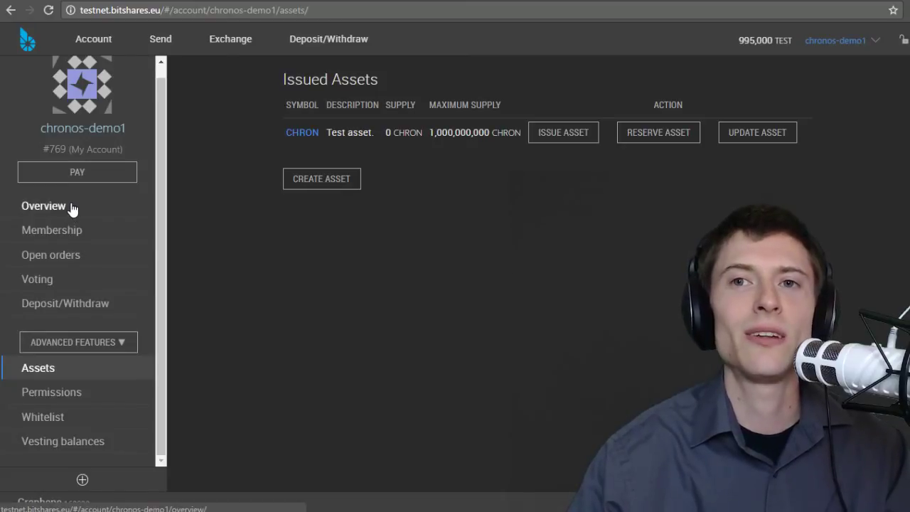
- Open the account Overview and highlight the new 10,000 CHRON balance in Balances
{"action": "left_click", "coordinate": [71, 207]}
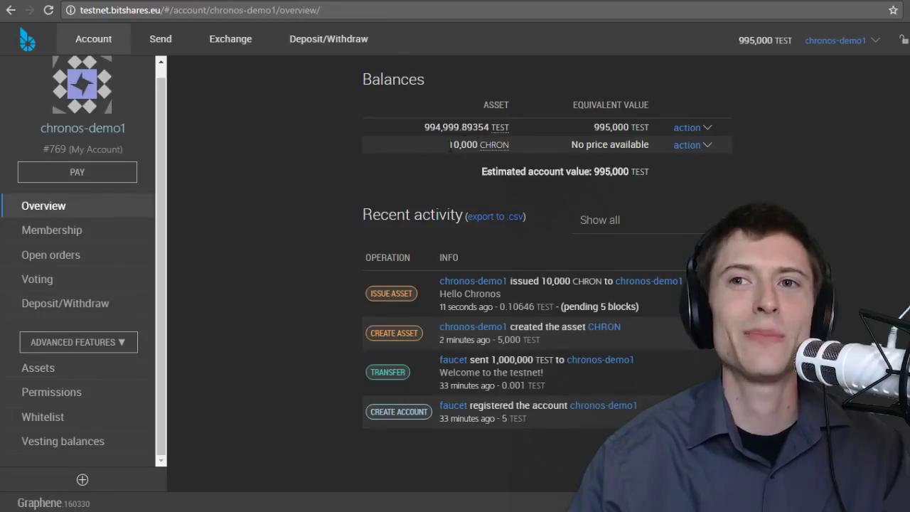
{"action": "left_click_drag", "start_coordinate": [444, 151], "coordinate": [478, 146]}
{"action": "left_click", "coordinate": [518, 147]}
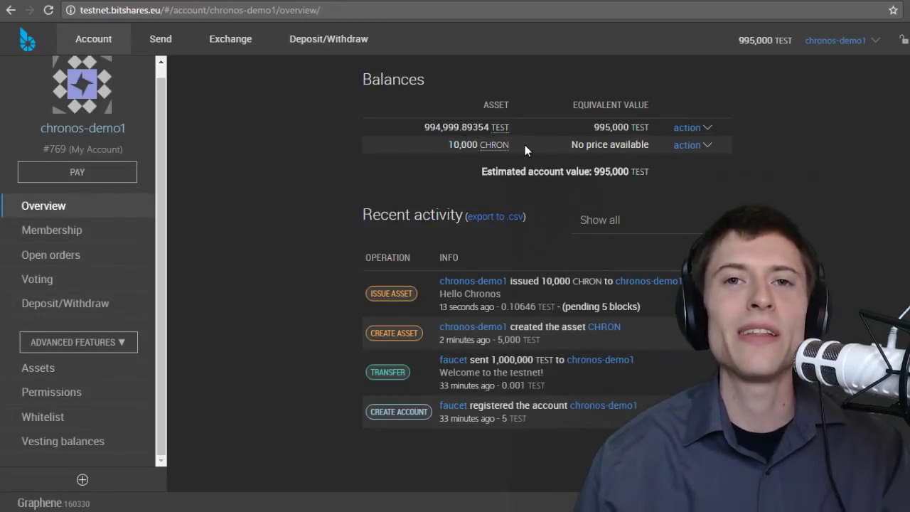